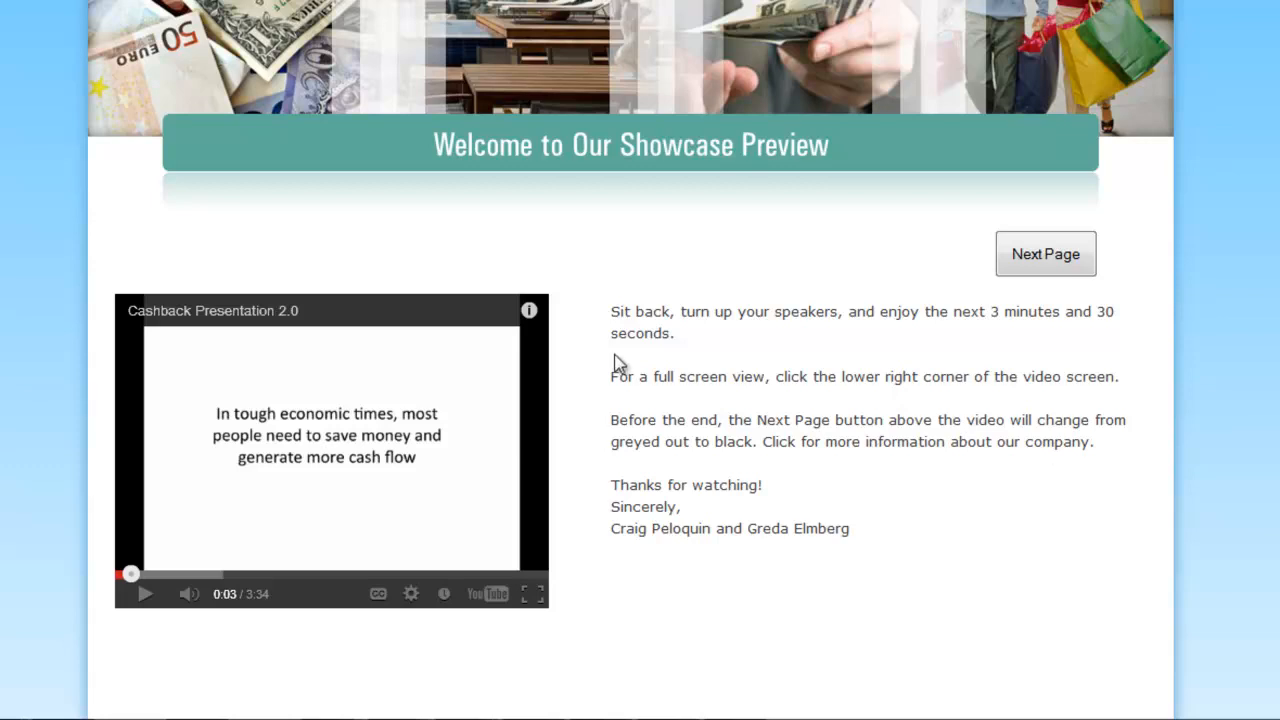
- Play part of the Cashback Presentation video, pause it, and look through the following information form and congratulations page
click(146, 597)
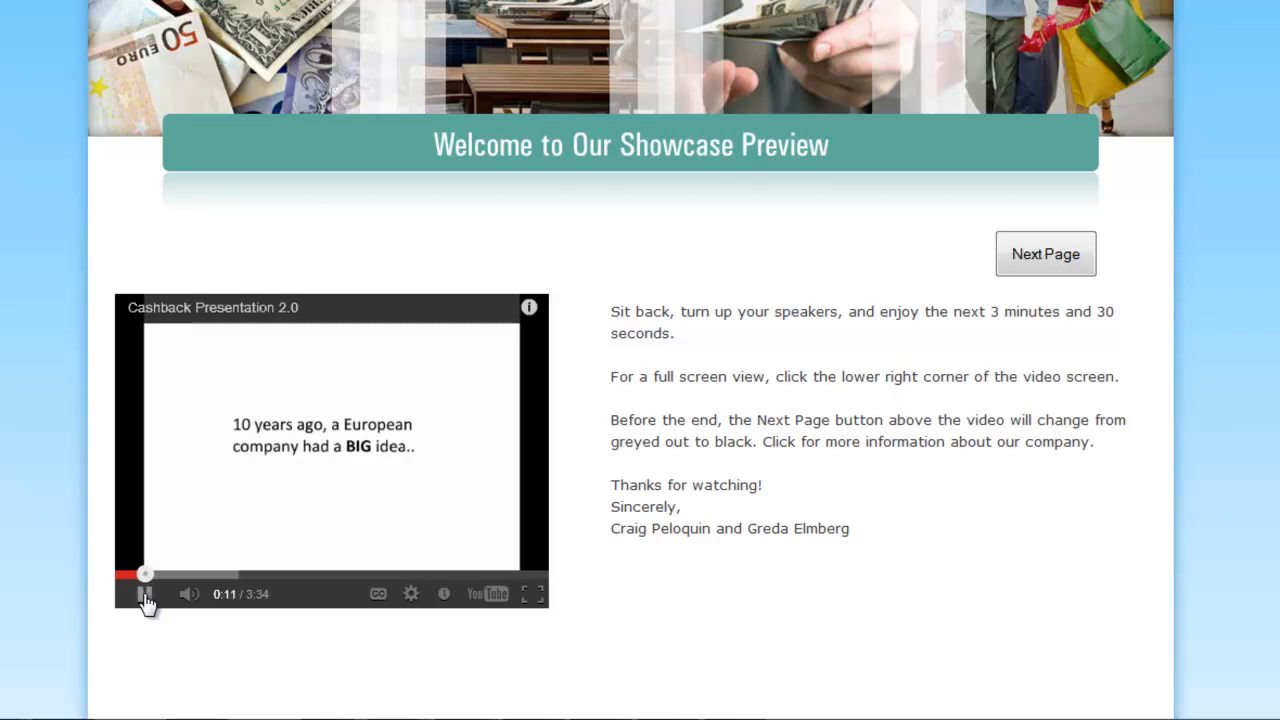
click(146, 597)
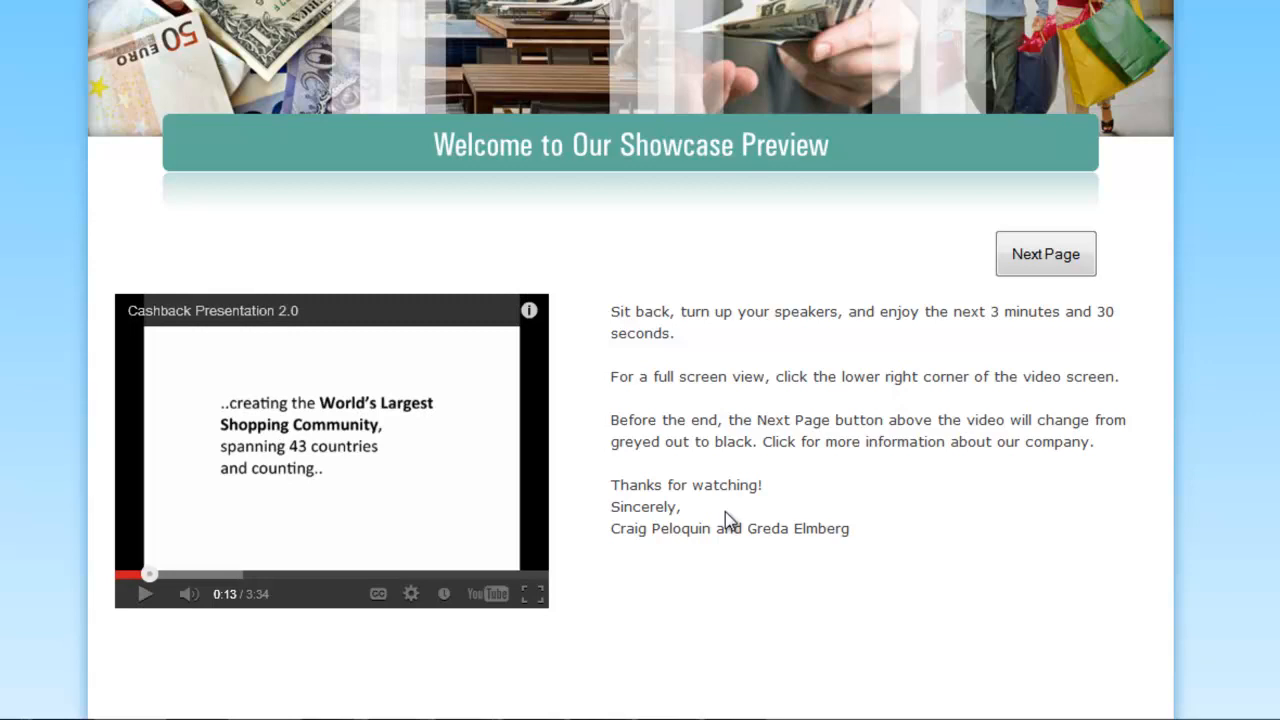
click(1060, 260)
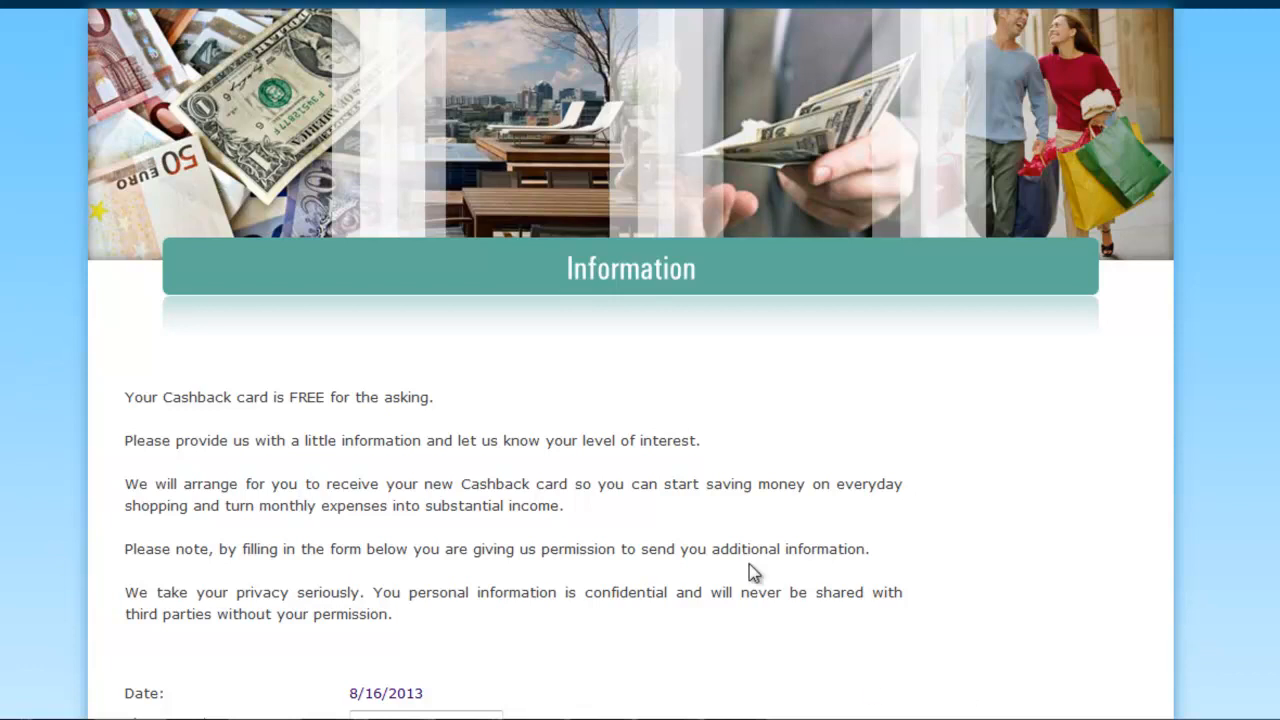
scroll(751, 571, down, 5)
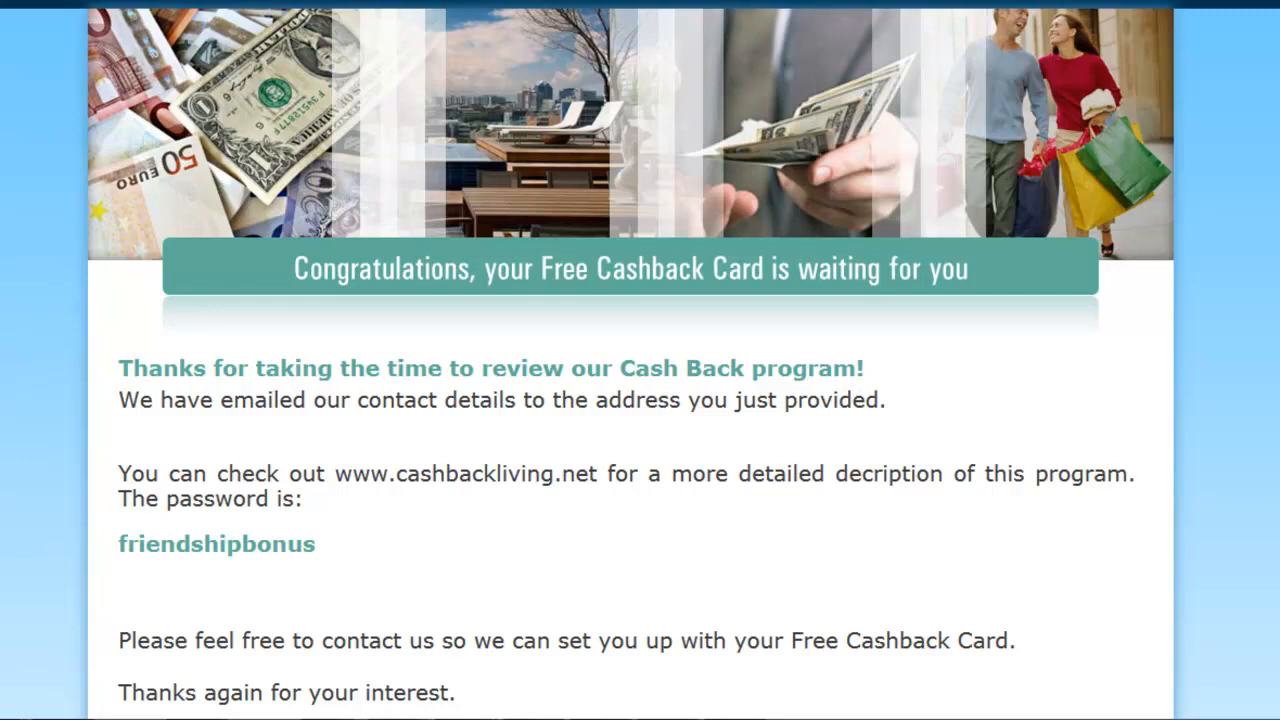
scroll(640, 400, down, 2)
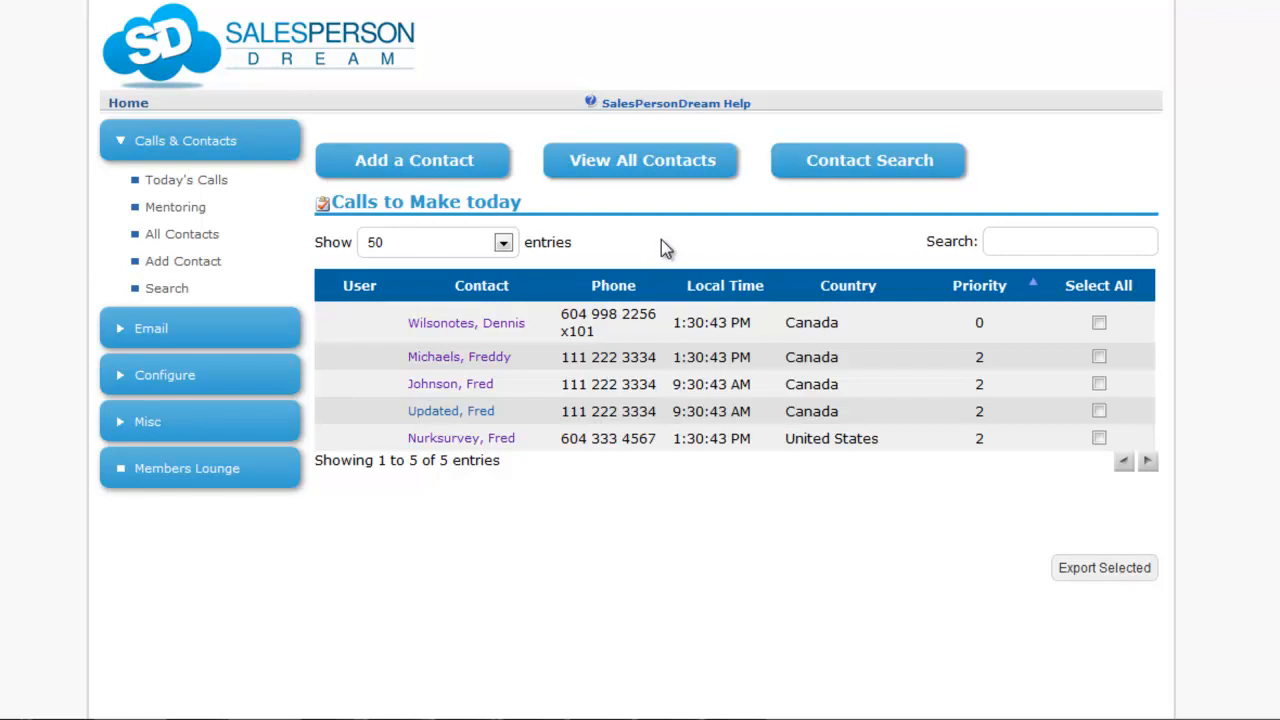
- Open the last contact in today's call list after viewing its notes, and examine the contact info and priority options
click(596, 438)
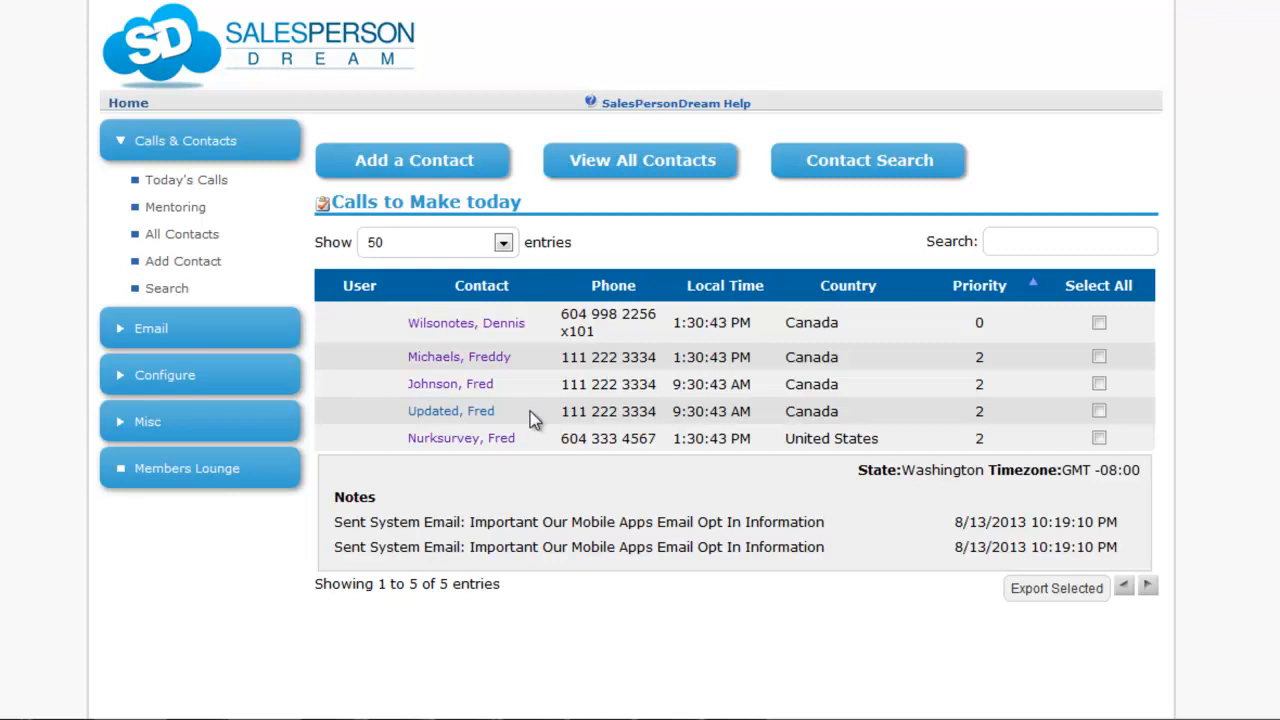
click(543, 438)
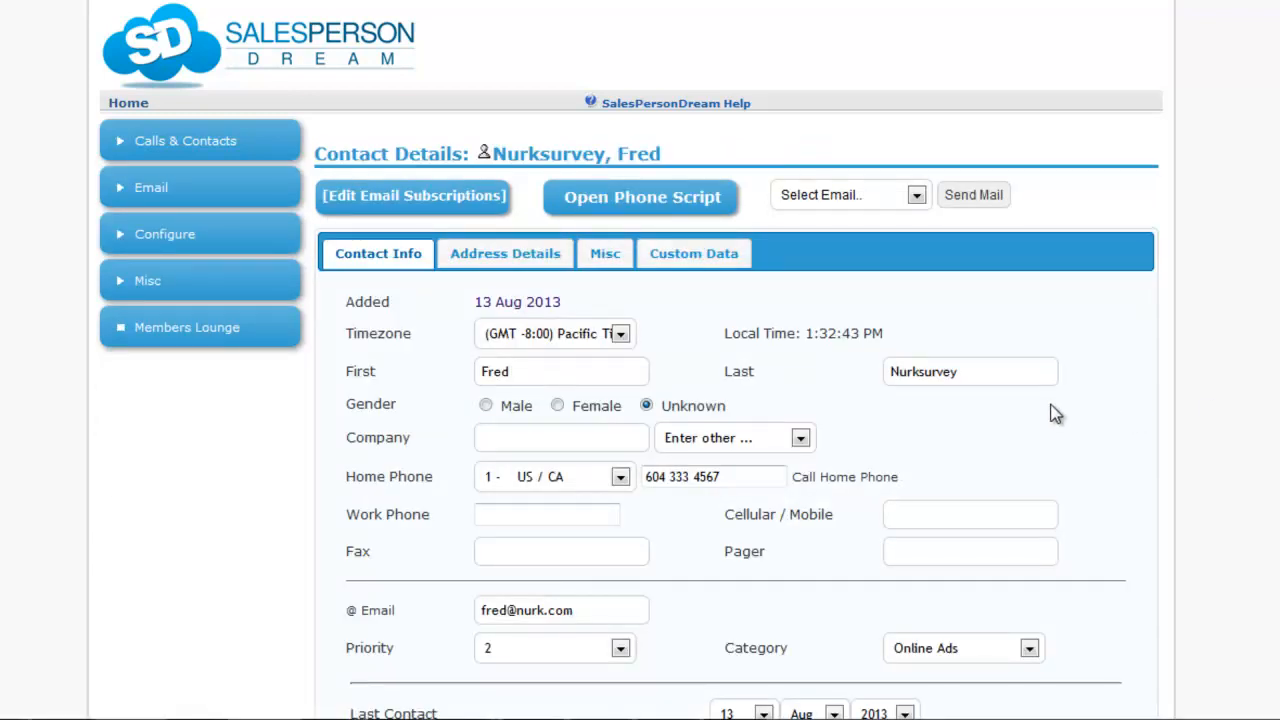
scroll(978, 428, down, 2)
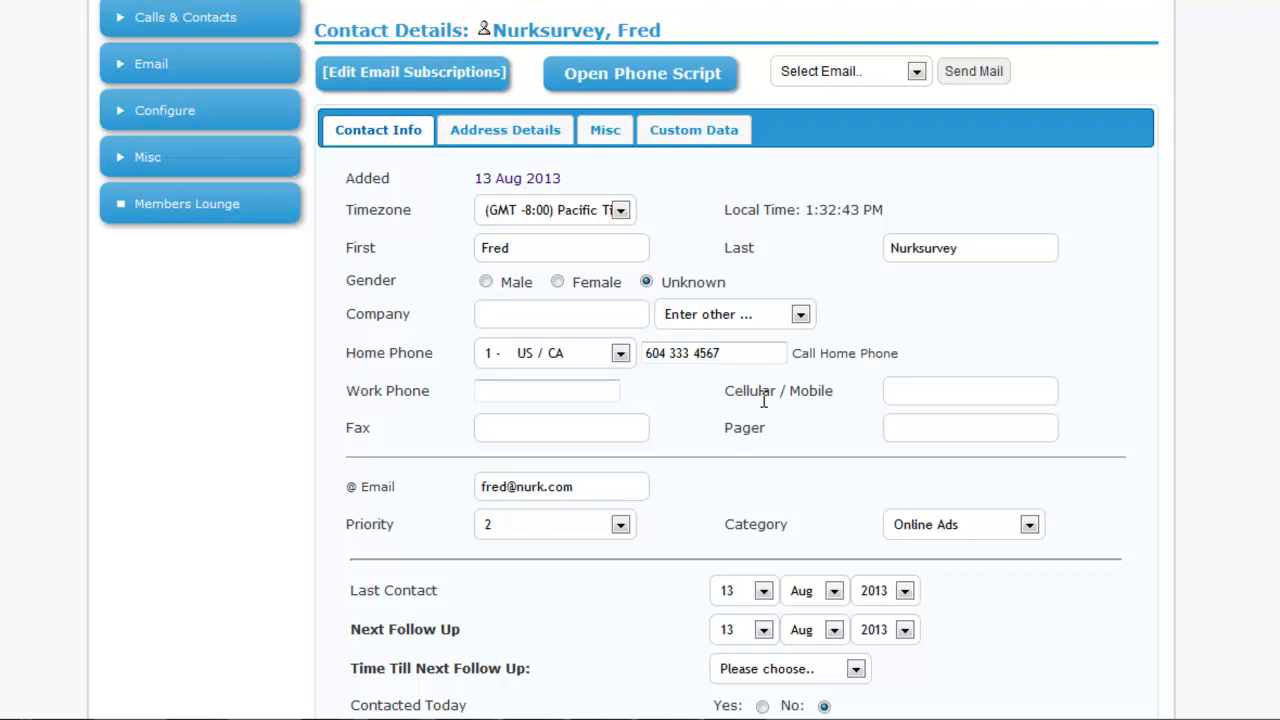
scroll(612, 418, down, 2)
click(619, 402)
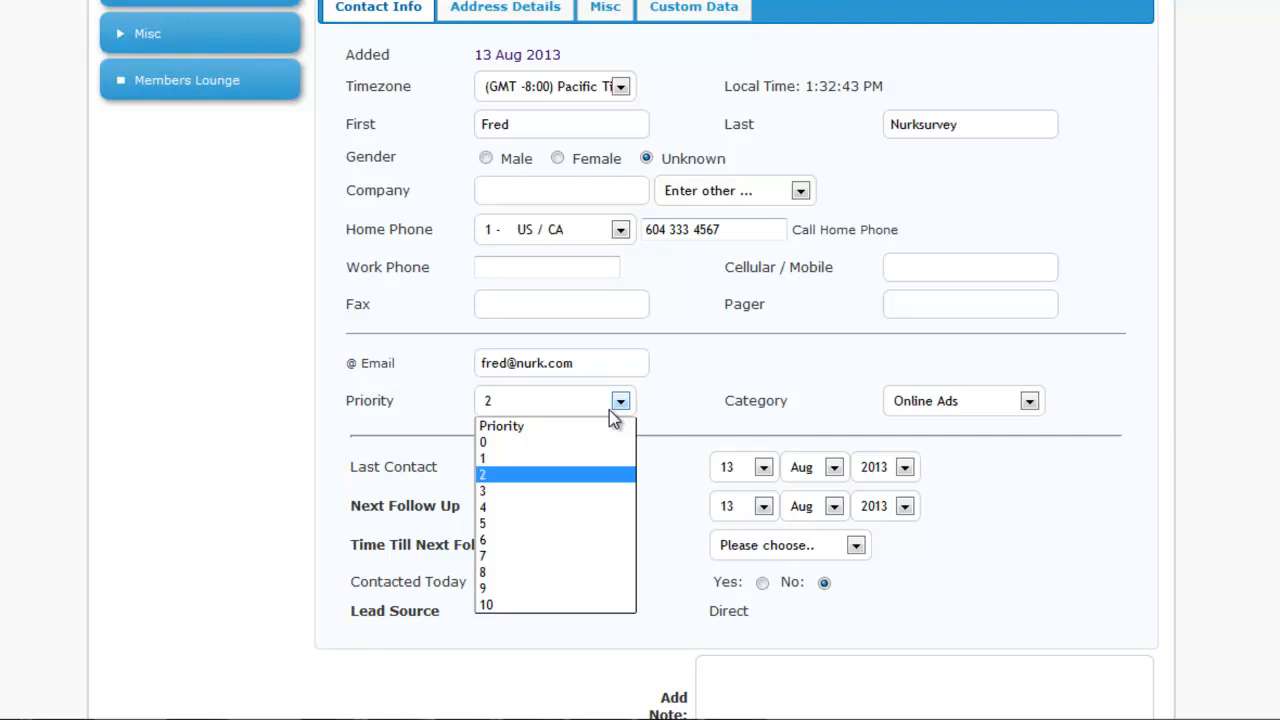
- Examine the contact's notes, survey answers and next follow-up settings
scroll(609, 410, down, 7)
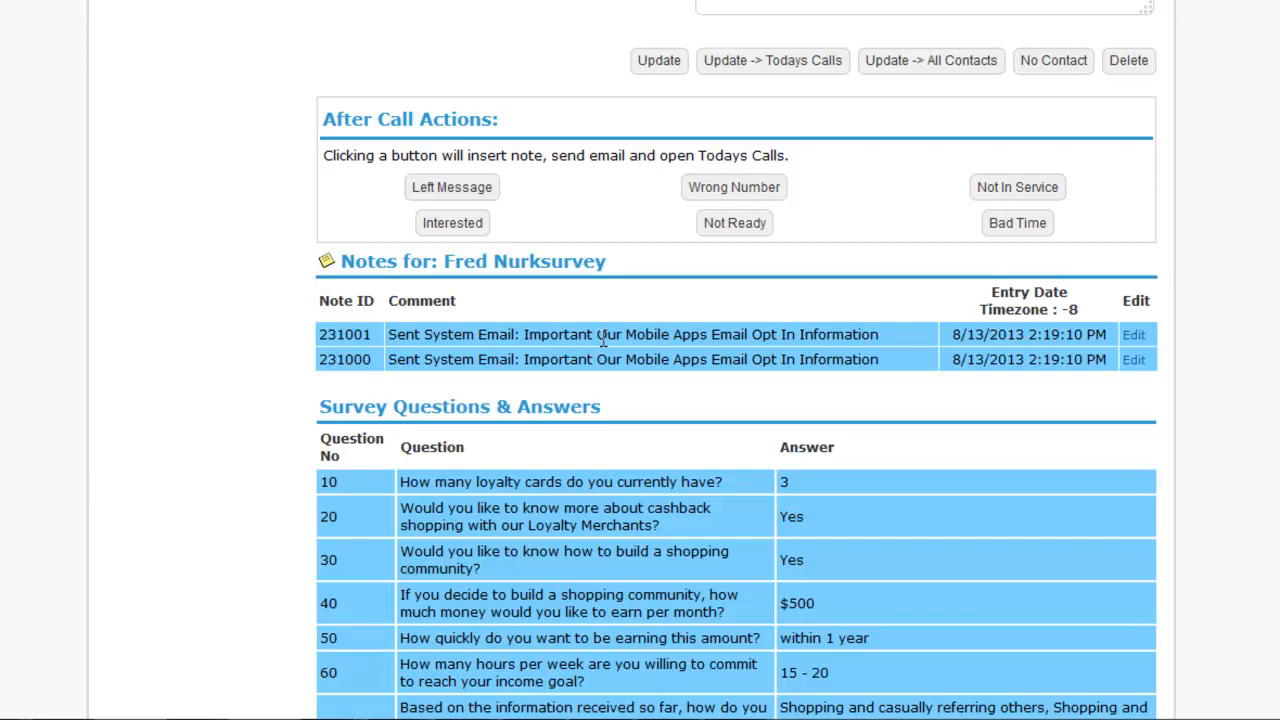
scroll(200, 310, up, 5)
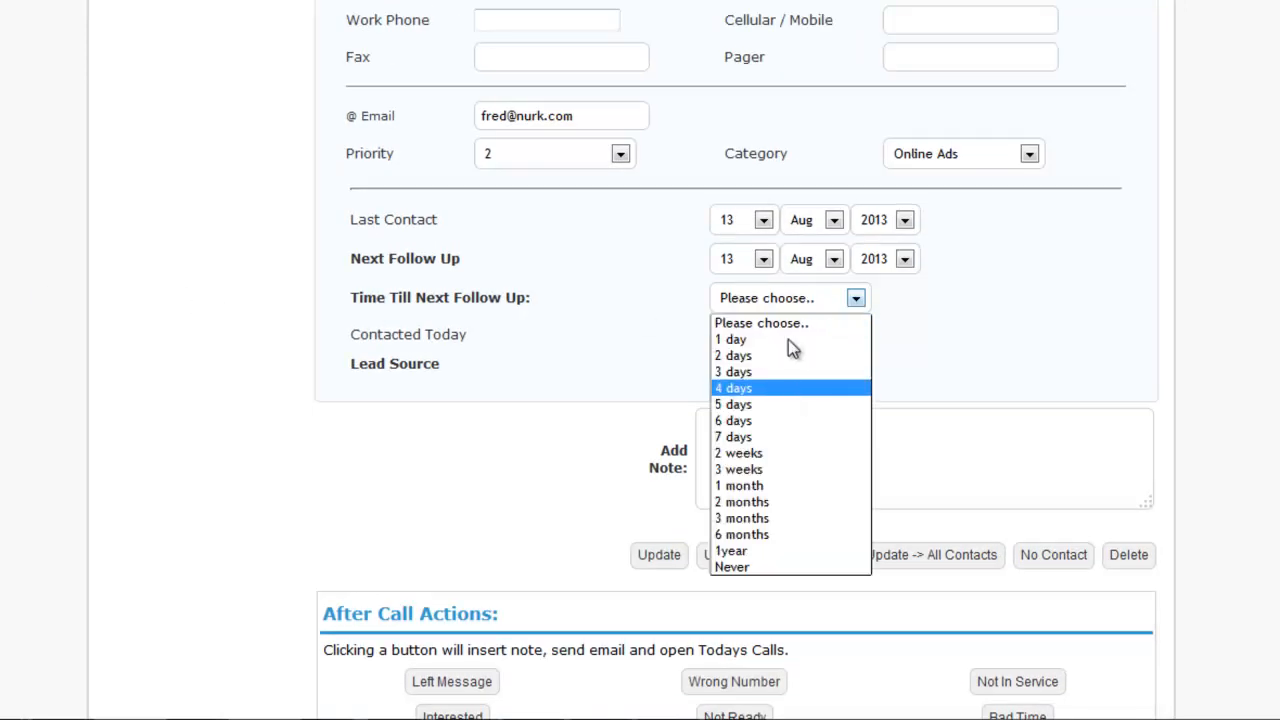
click(765, 260)
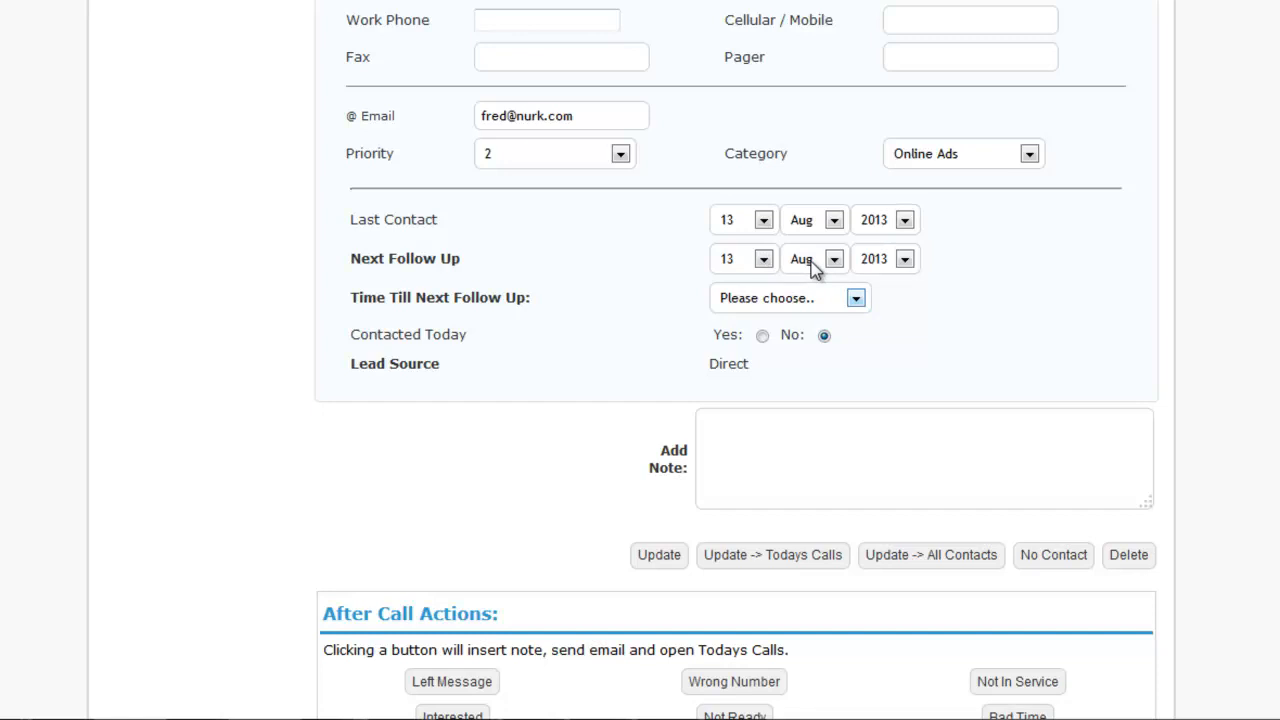
- Log the Left Message after-call action for the contact
scroll(815, 268, down, 4)
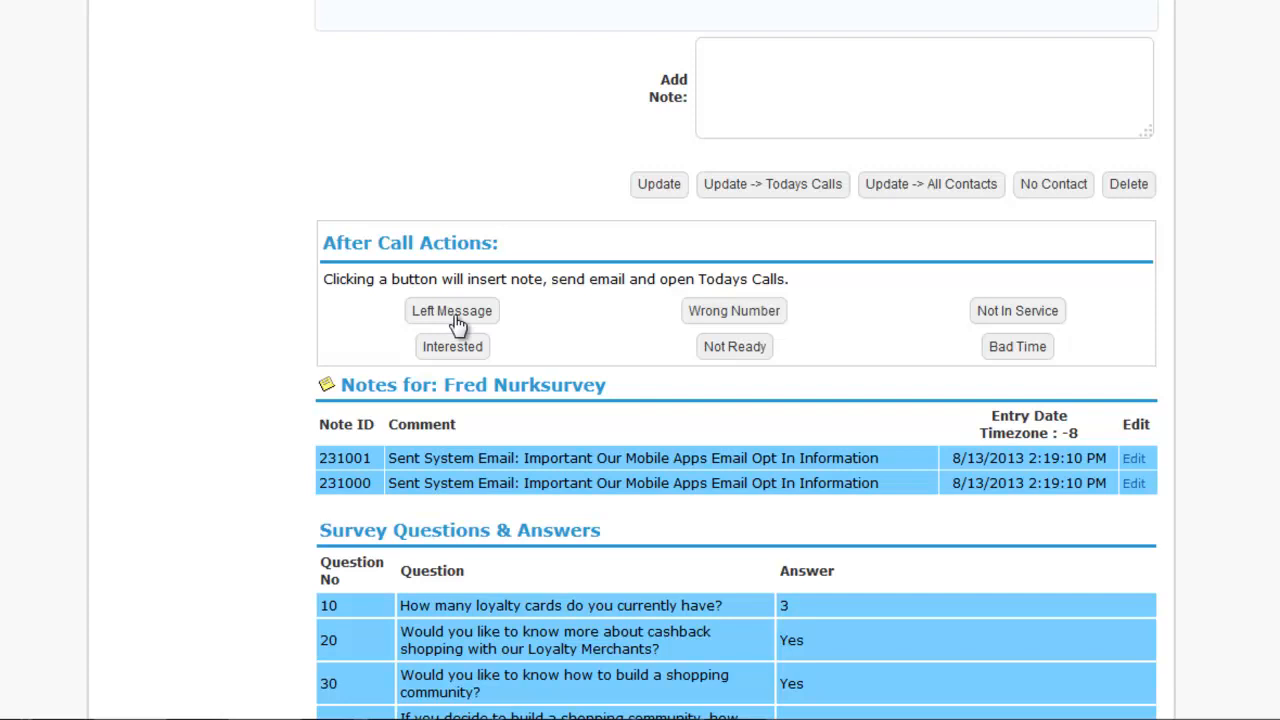
click(455, 316)
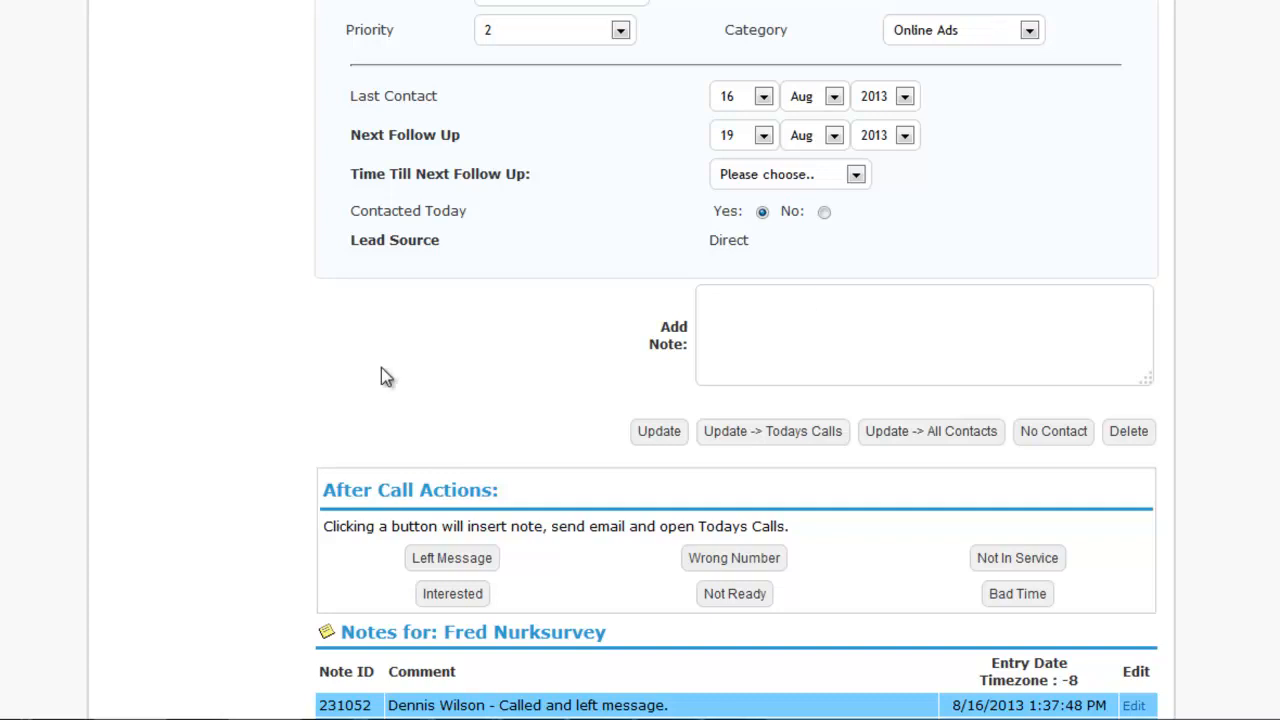
- Open the phone scripts from the contact's details and view the Contact Warm Market script
scroll(381, 367, up, 6)
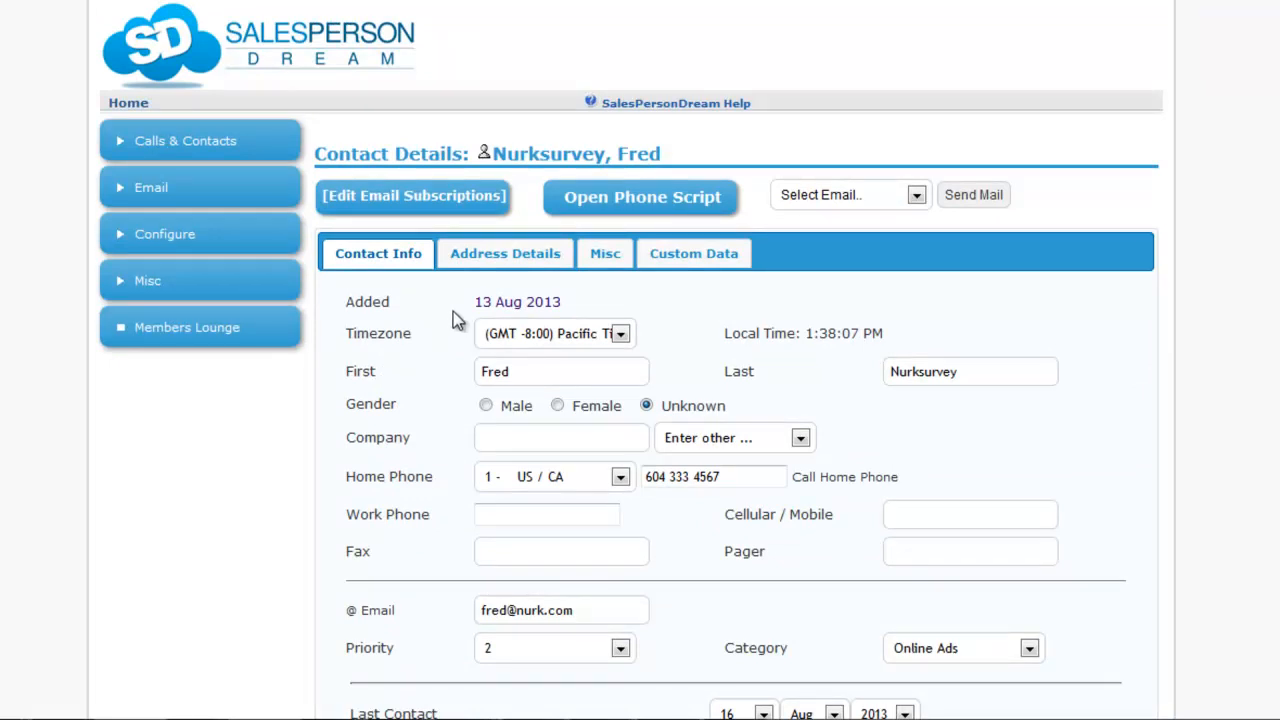
click(640, 200)
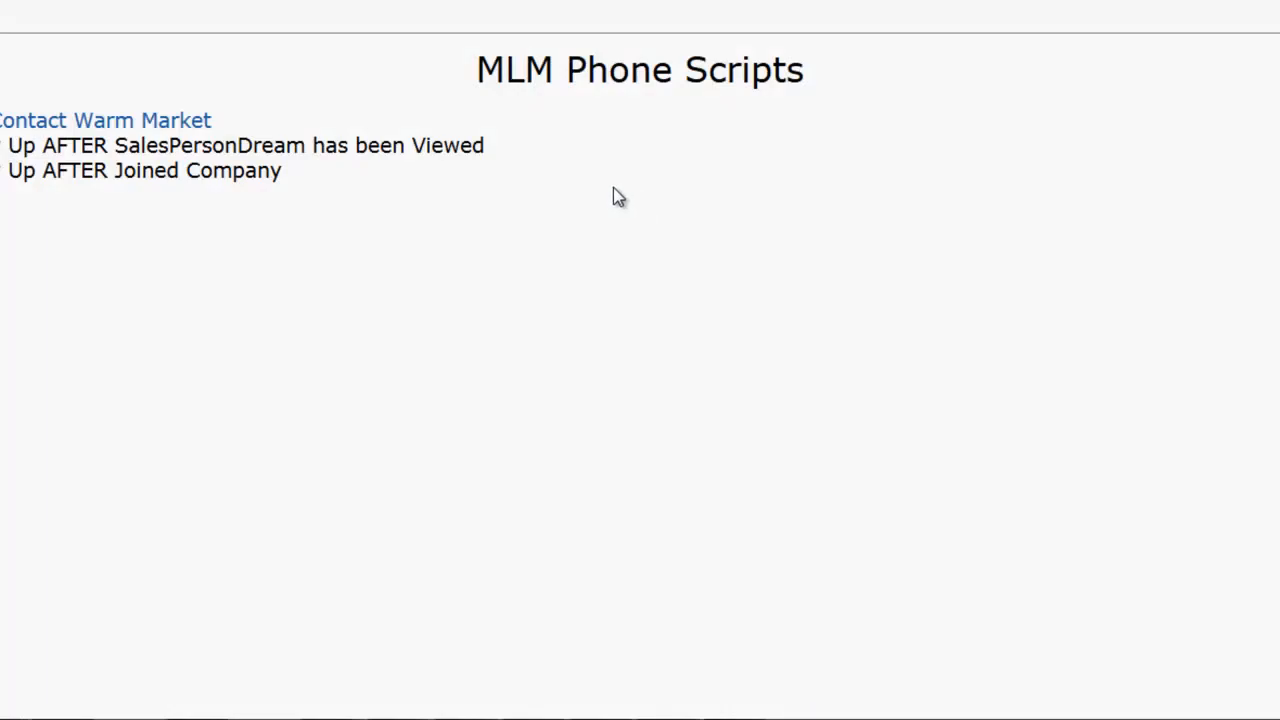
click(90, 122)
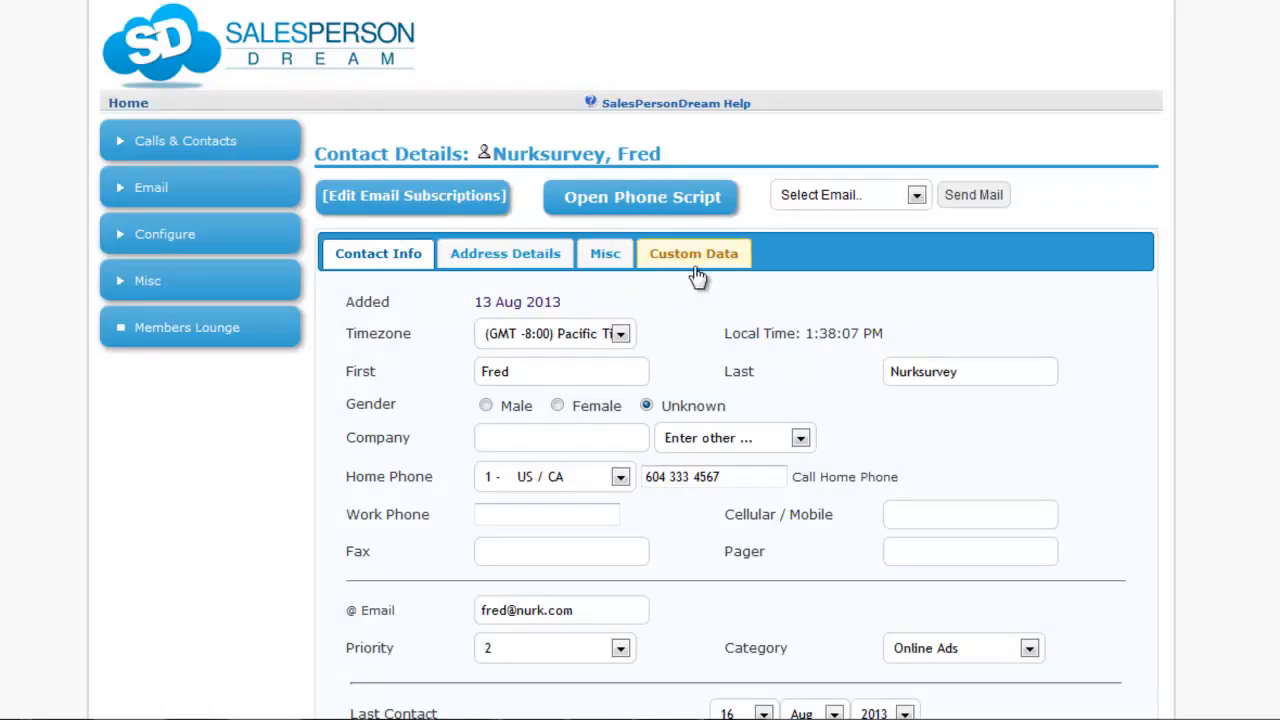
- View the contact's custom data and the list of editable custom fields, and return to the contact
click(697, 262)
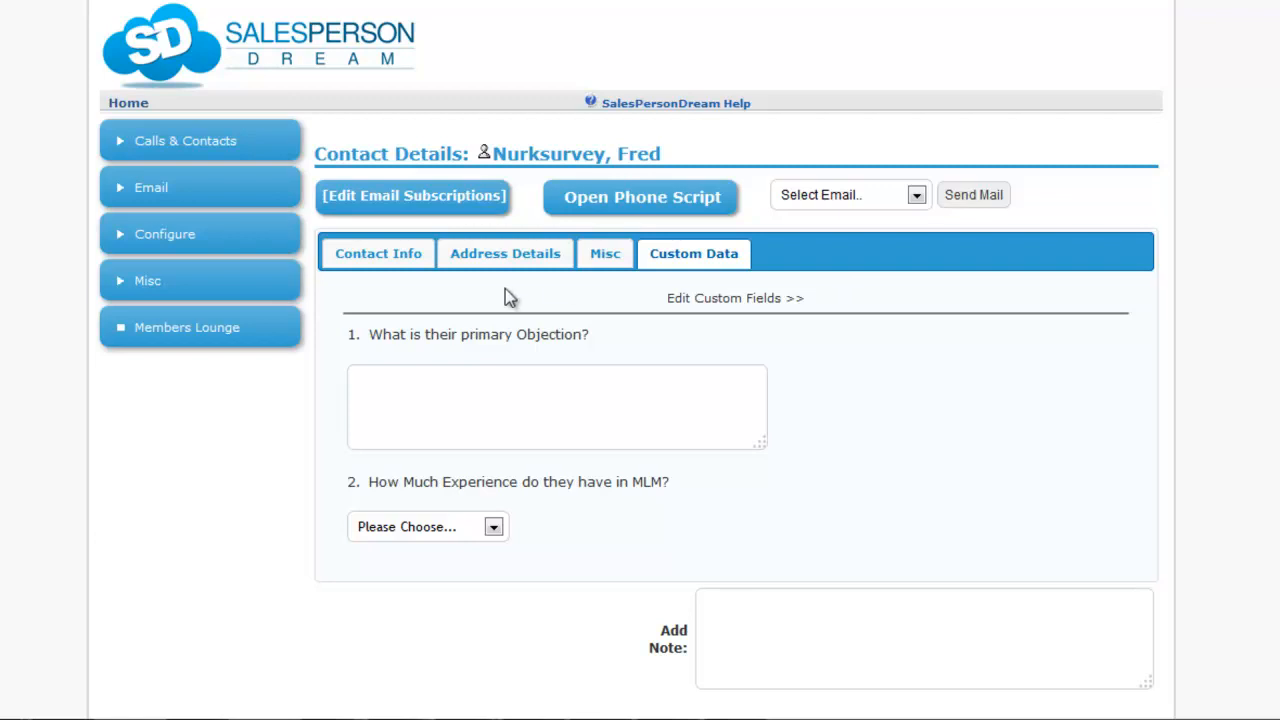
click(727, 299)
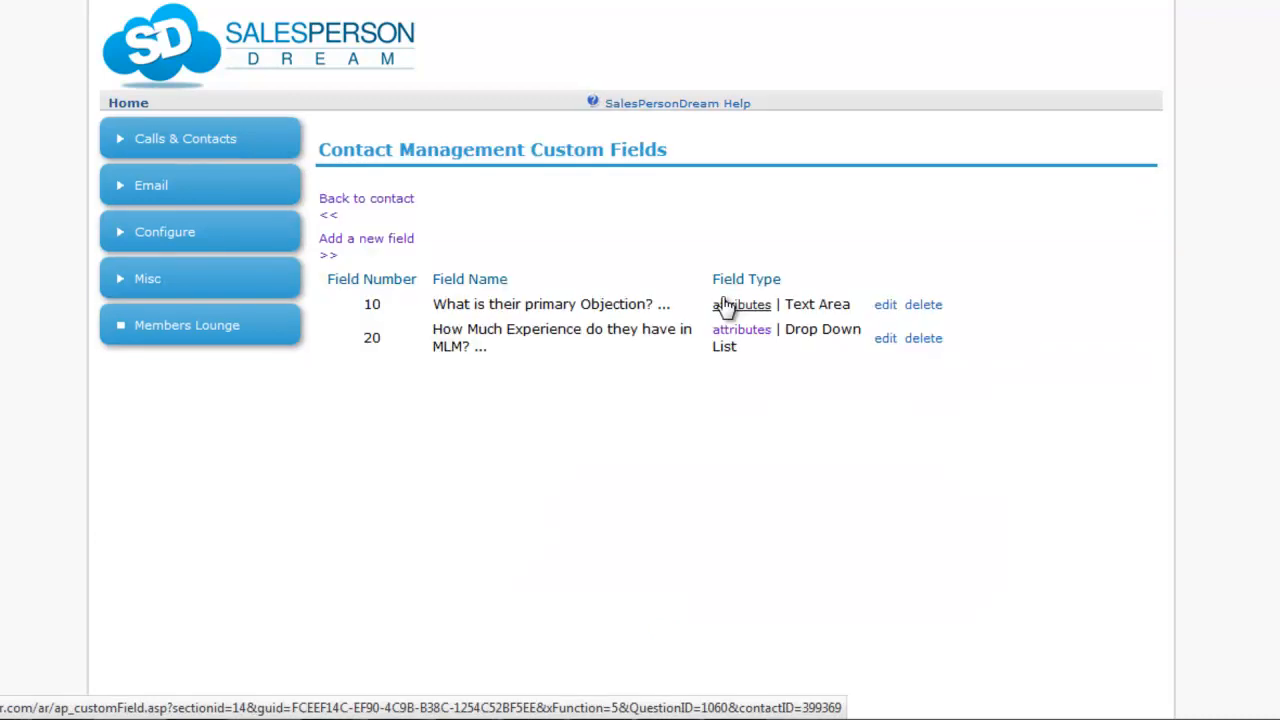
click(397, 203)
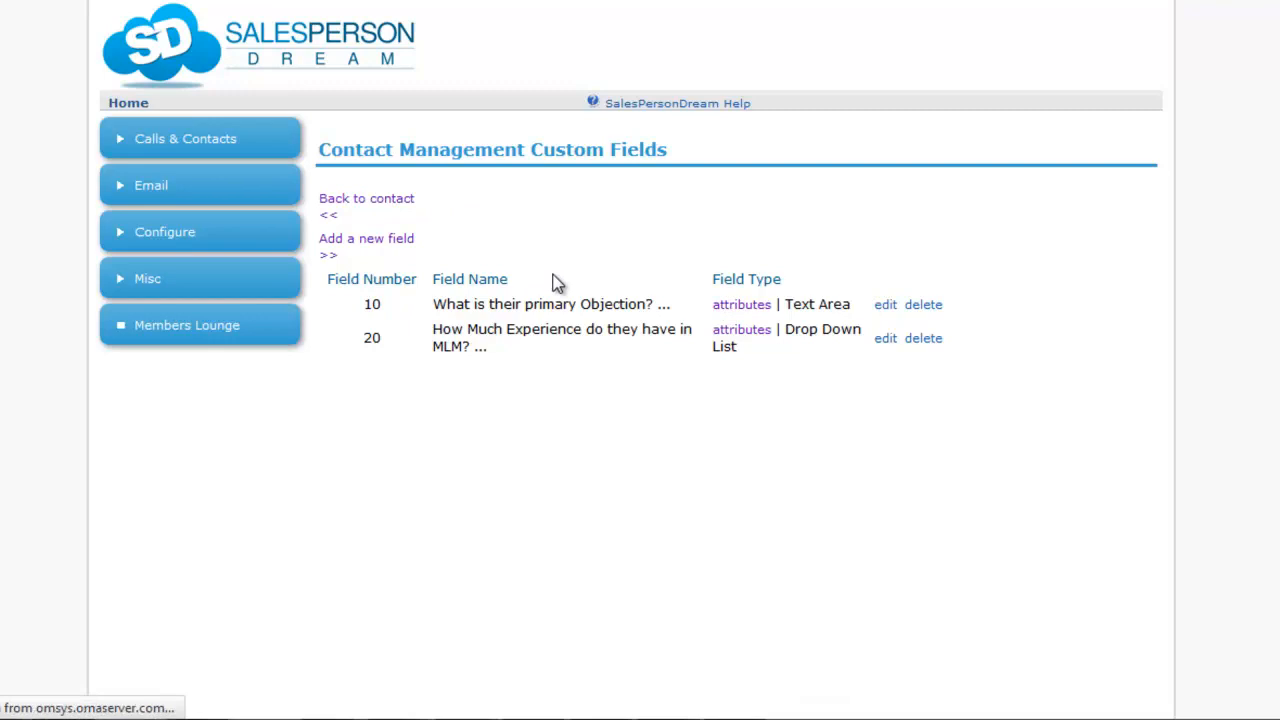
- Examine the contact's miscellaneous details, including the anniversary, birthdate and email preference settings
click(602, 255)
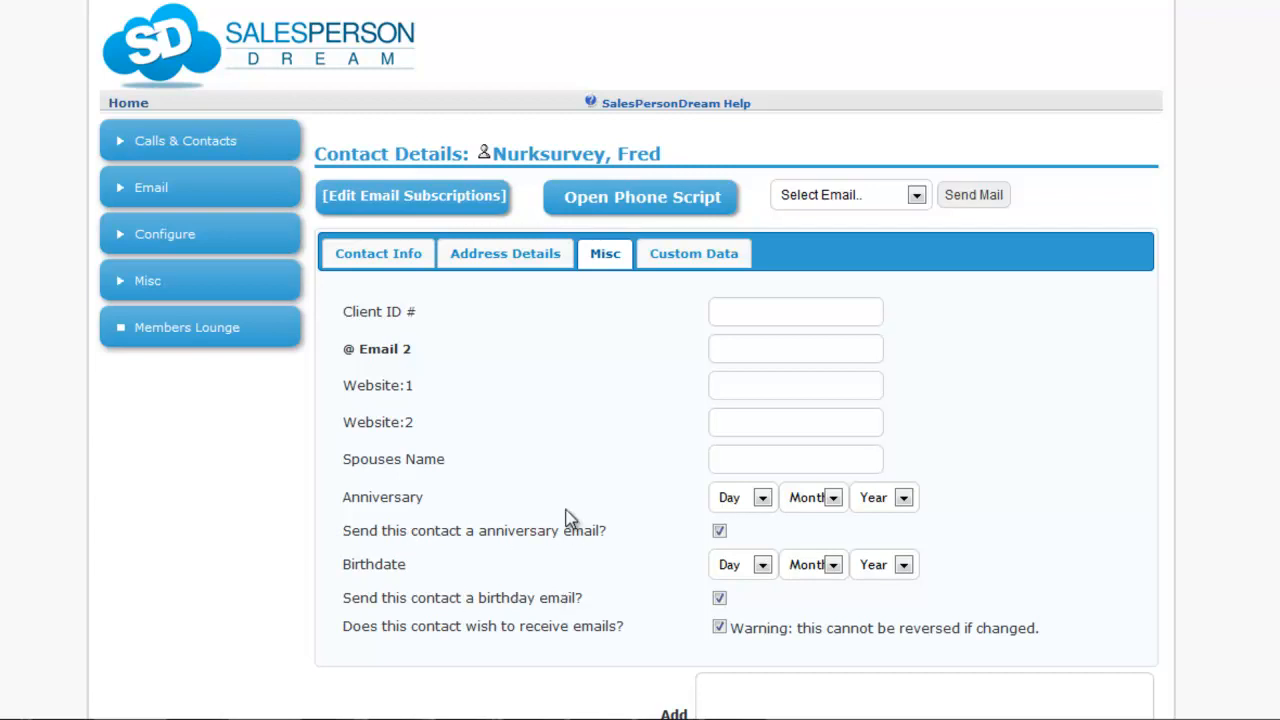
scroll(566, 517, down, 3)
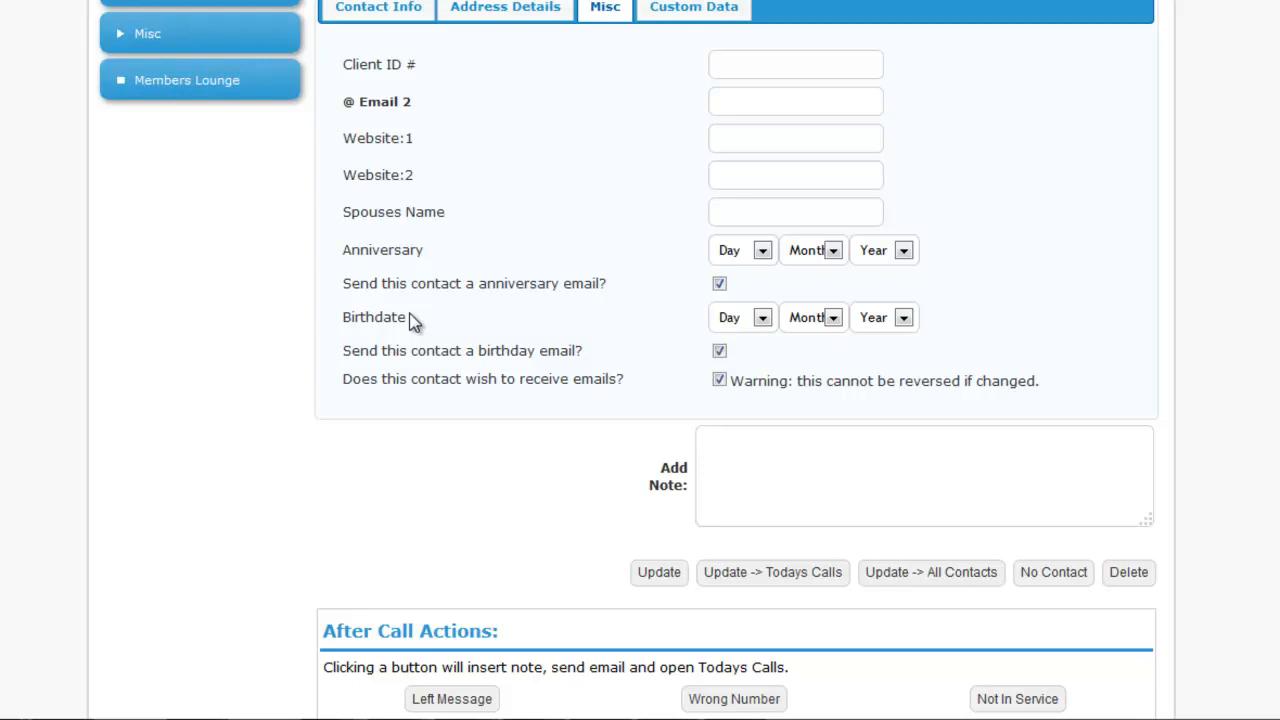
scroll(633, 466, up, 3)
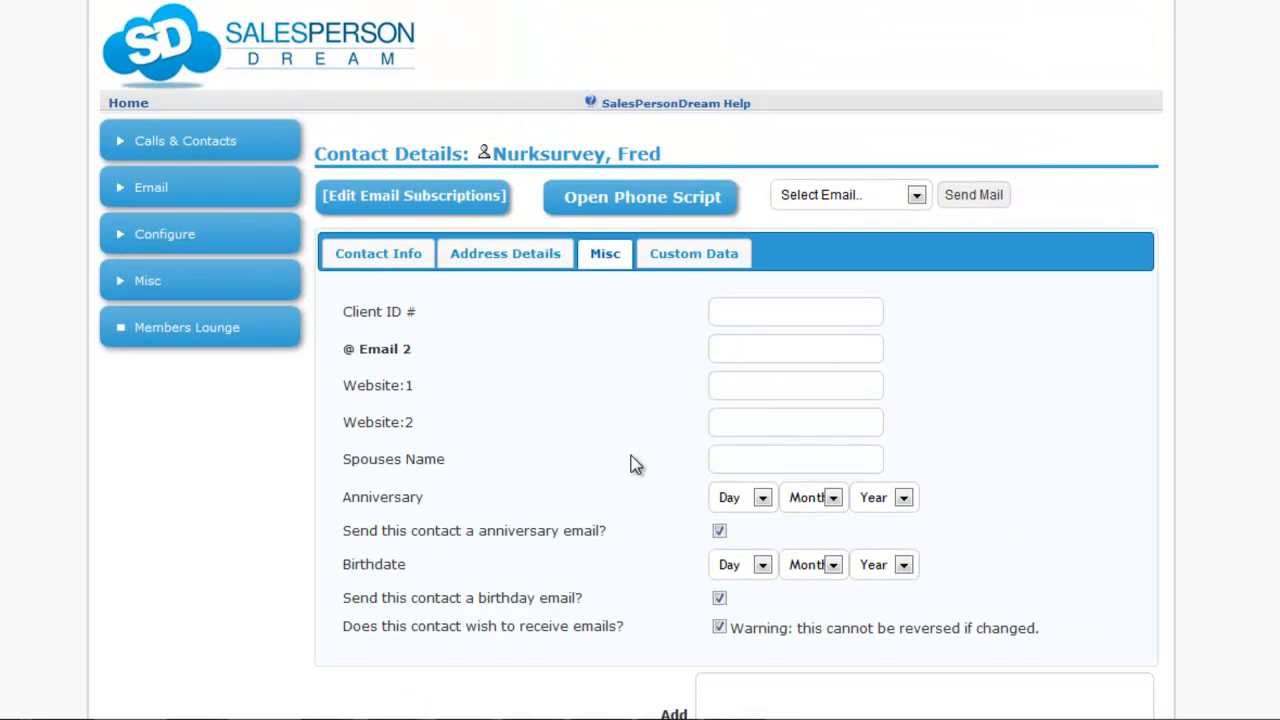
- Return to the main contact information and select the English email "SalesPersonDream for Small Business" for this contact
click(371, 262)
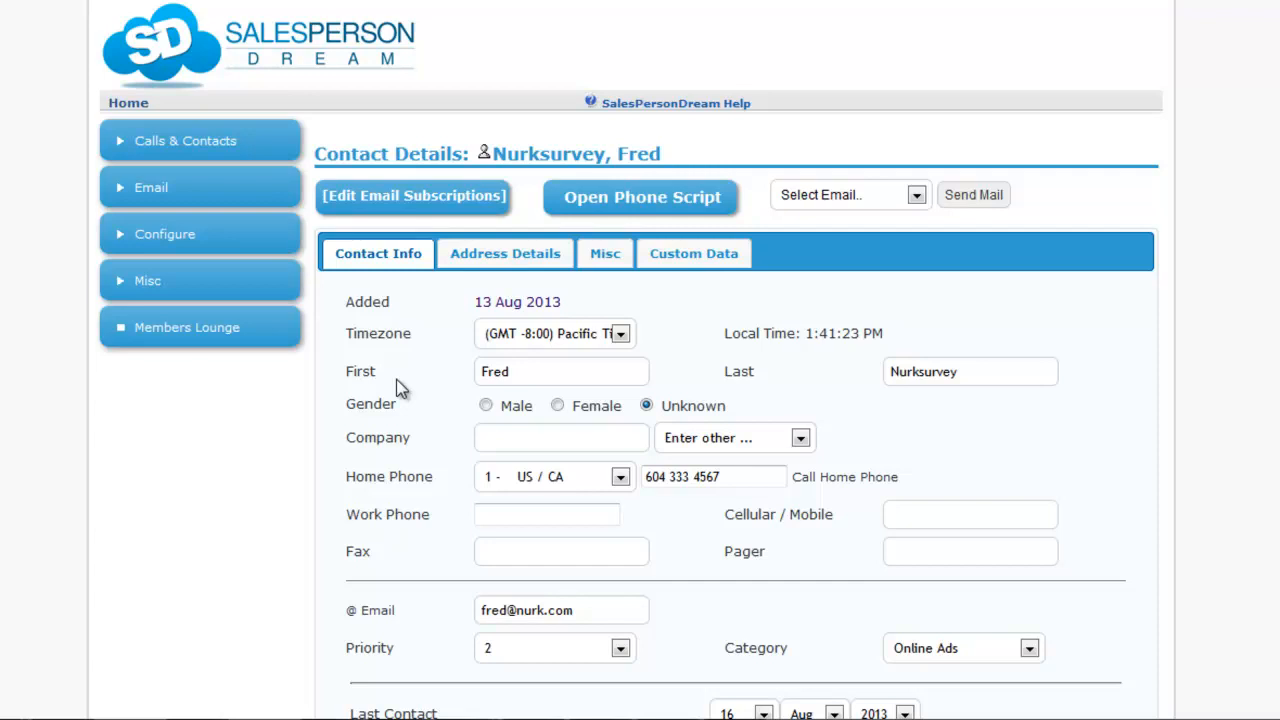
click(864, 200)
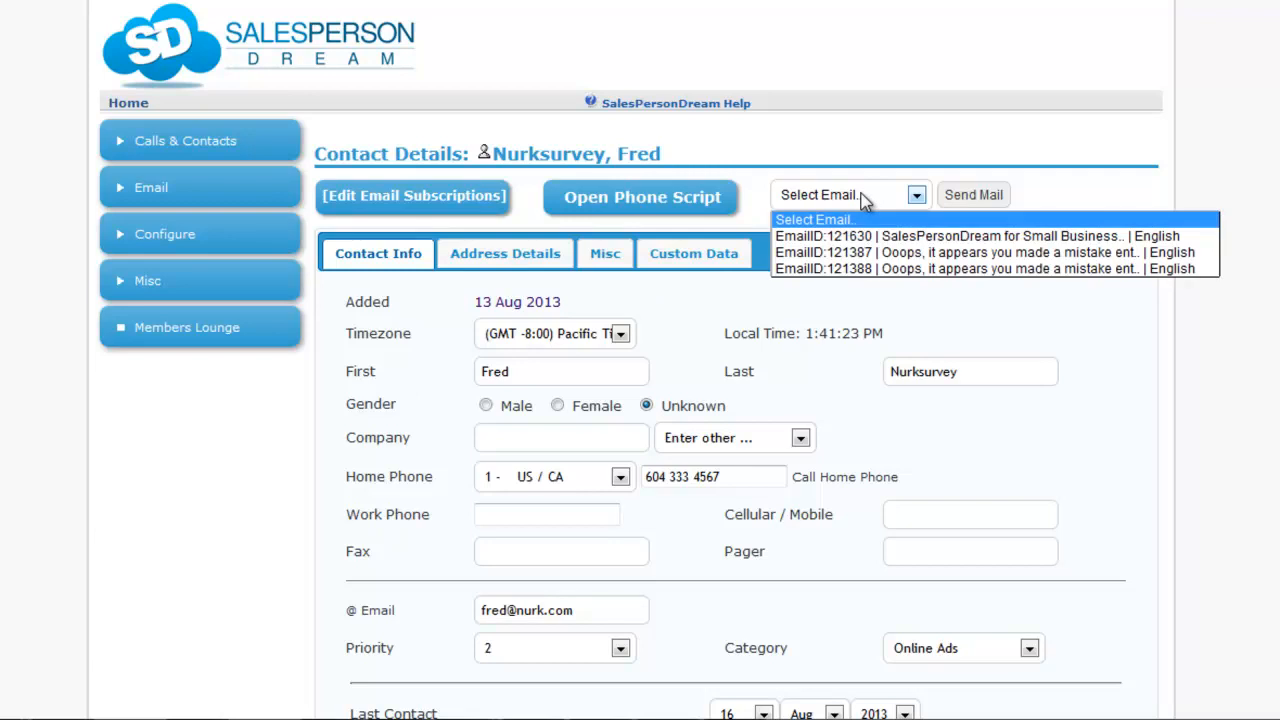
click(909, 236)
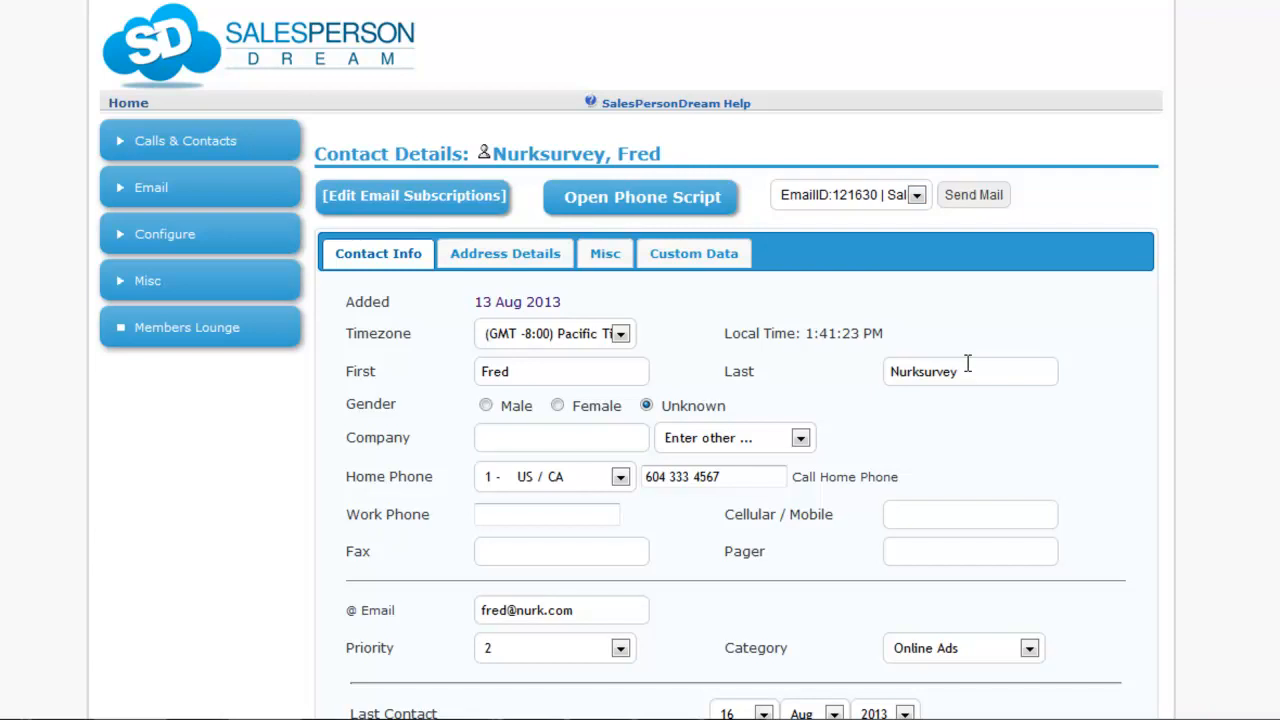
- Review the contact's logged call notes and the full set of survey questions and answers
scroll(989, 454, down, 9)
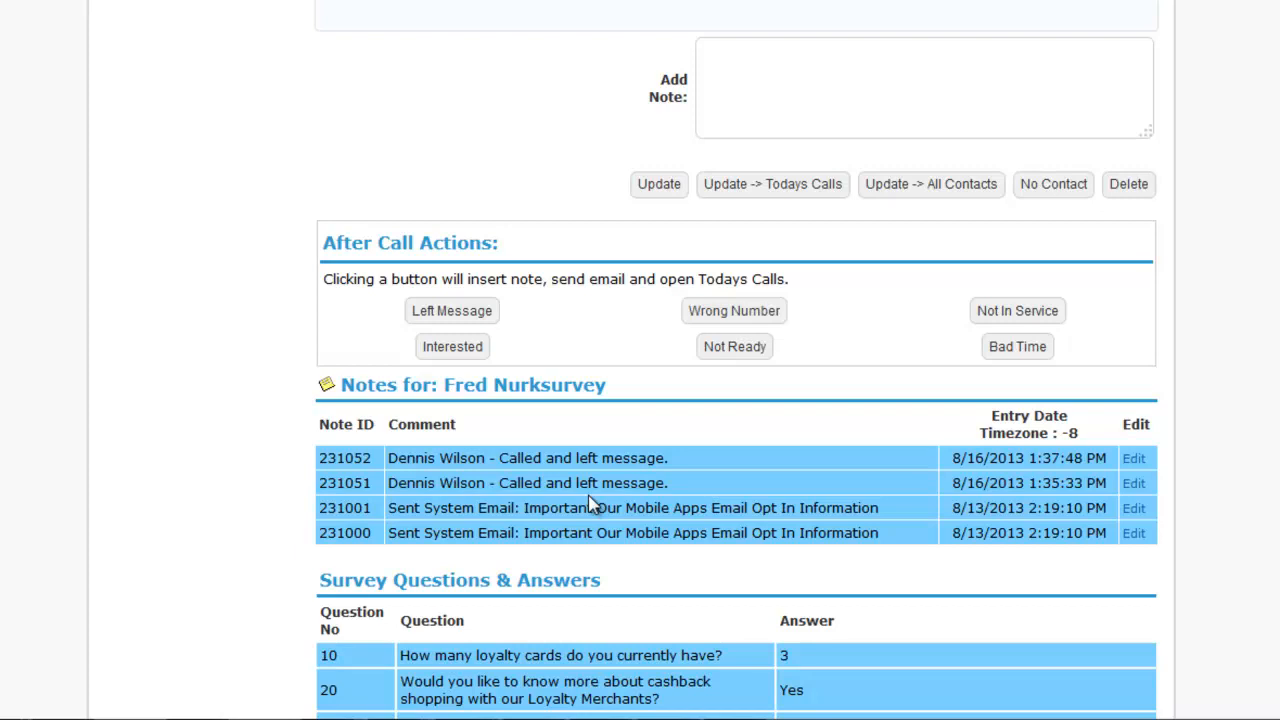
scroll(590, 505, down, 5)
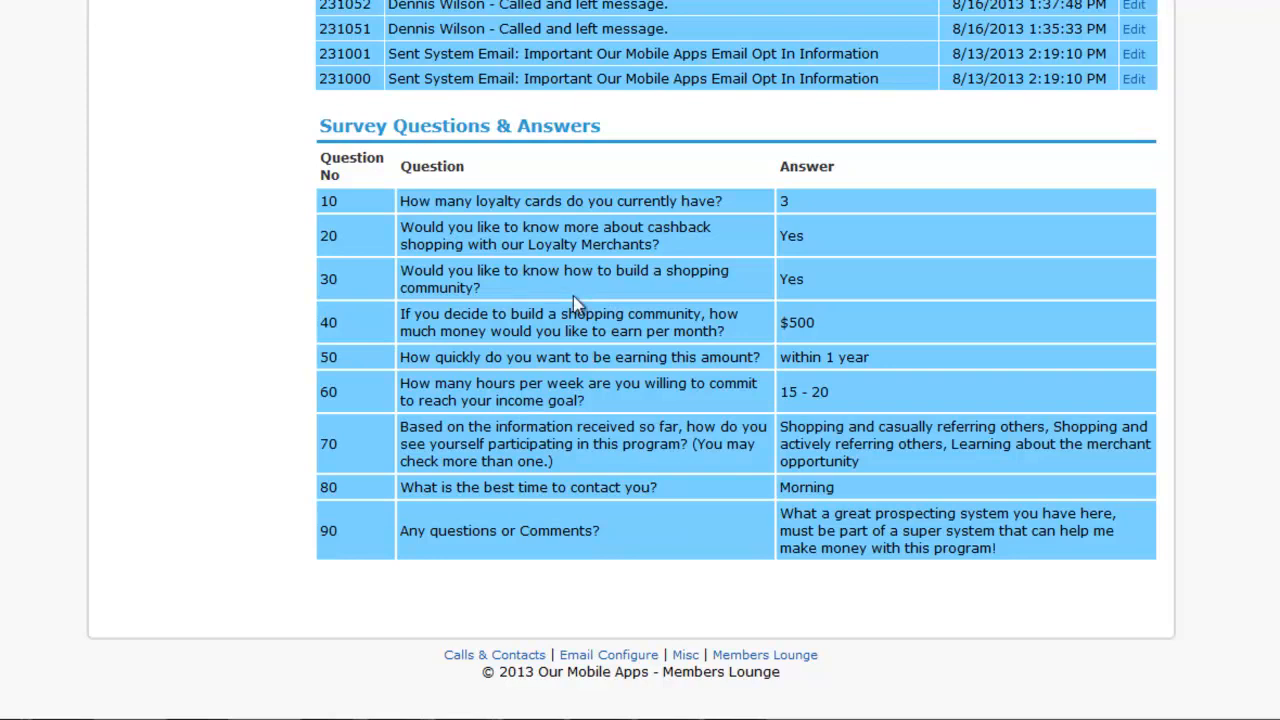
scroll(573, 303, up, 10)
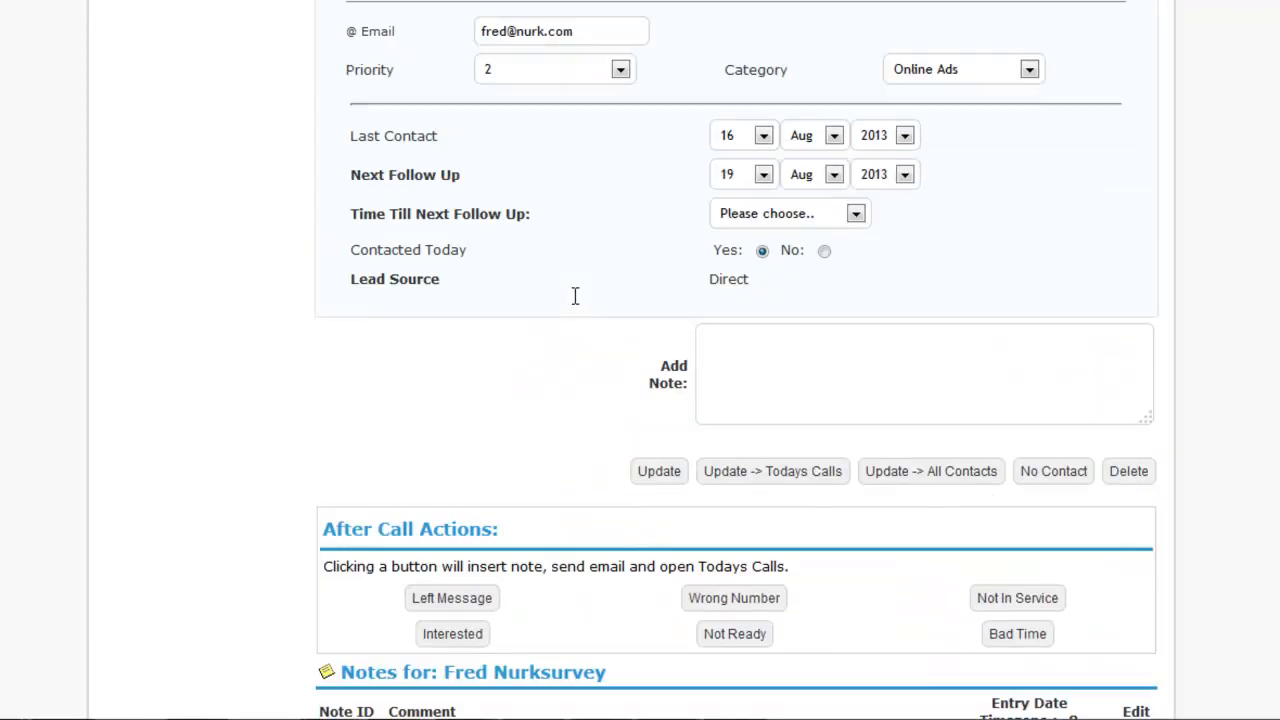
scroll(574, 296, up, 3)
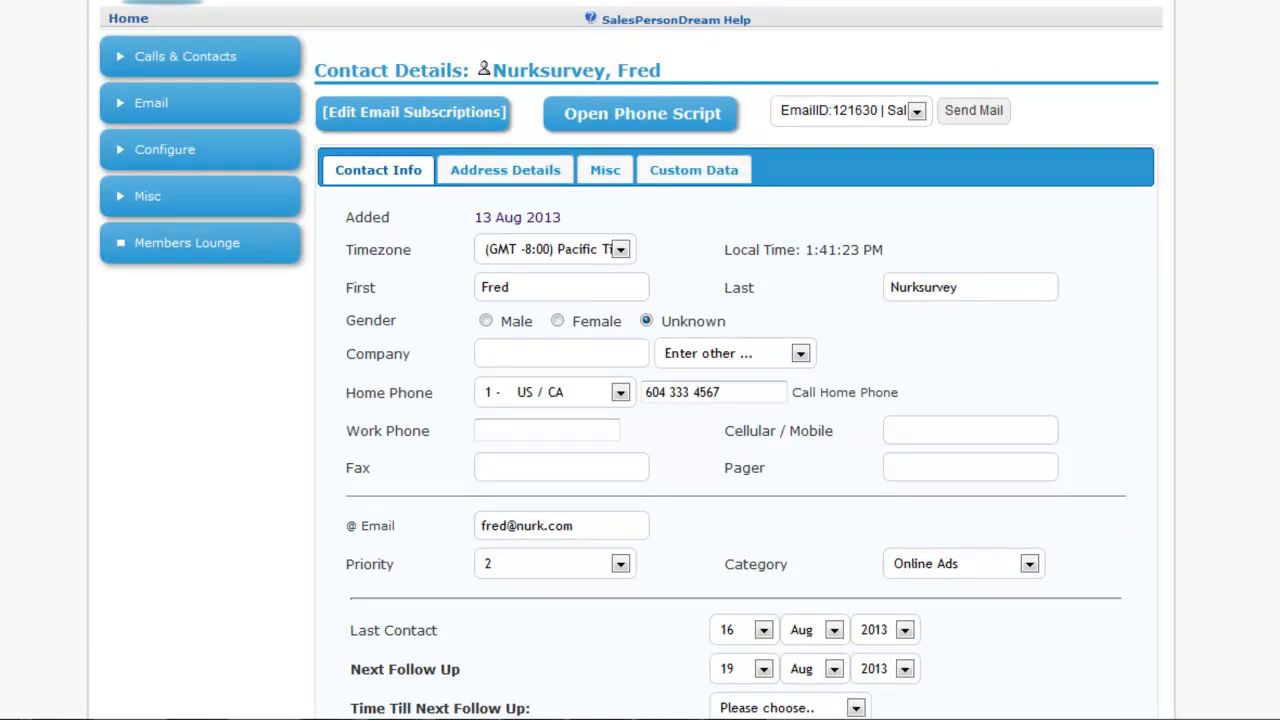
scroll(354, 456, up, 1)
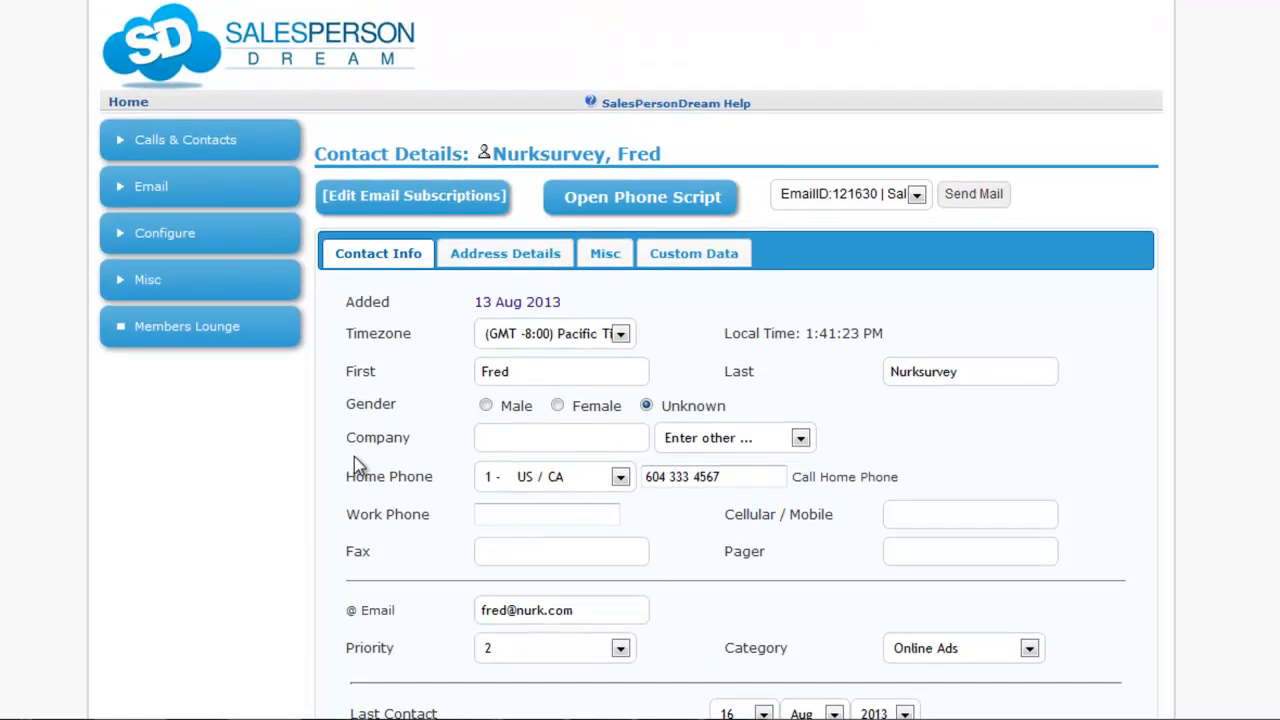
- Open the facebook mentoree's contact list from the mentoring page and view the details of its only contact
click(122, 148)
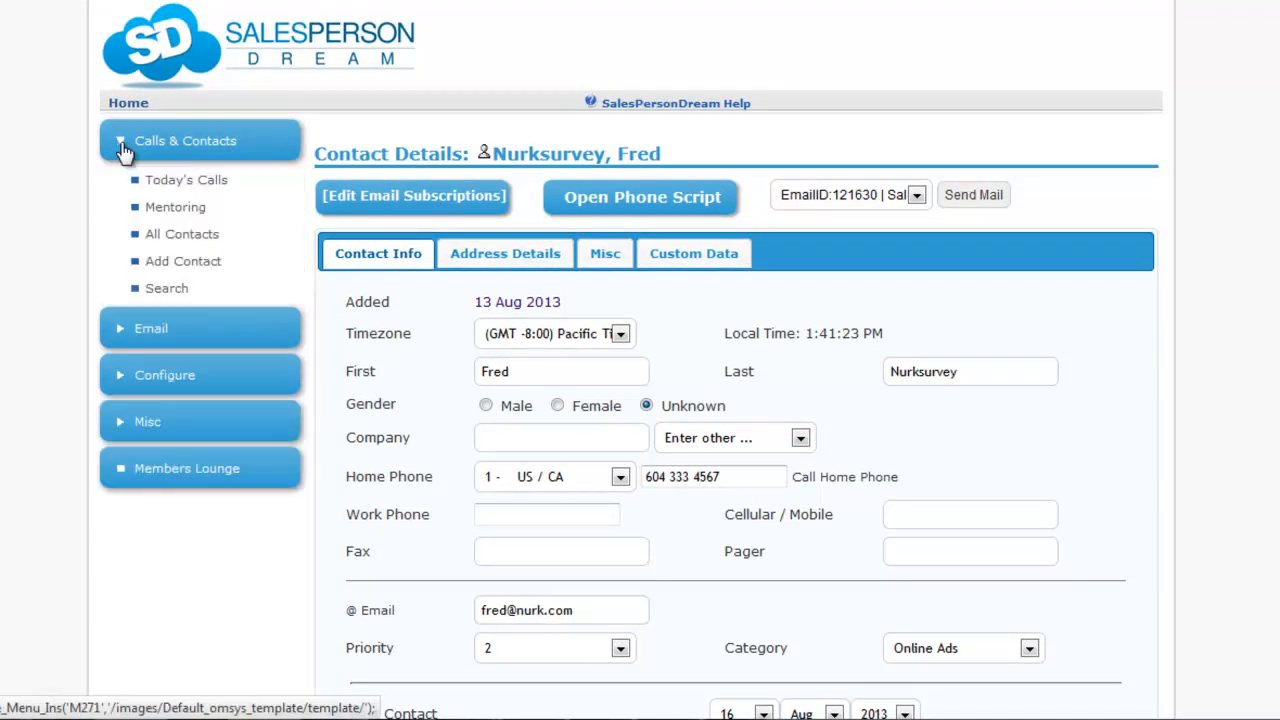
click(172, 212)
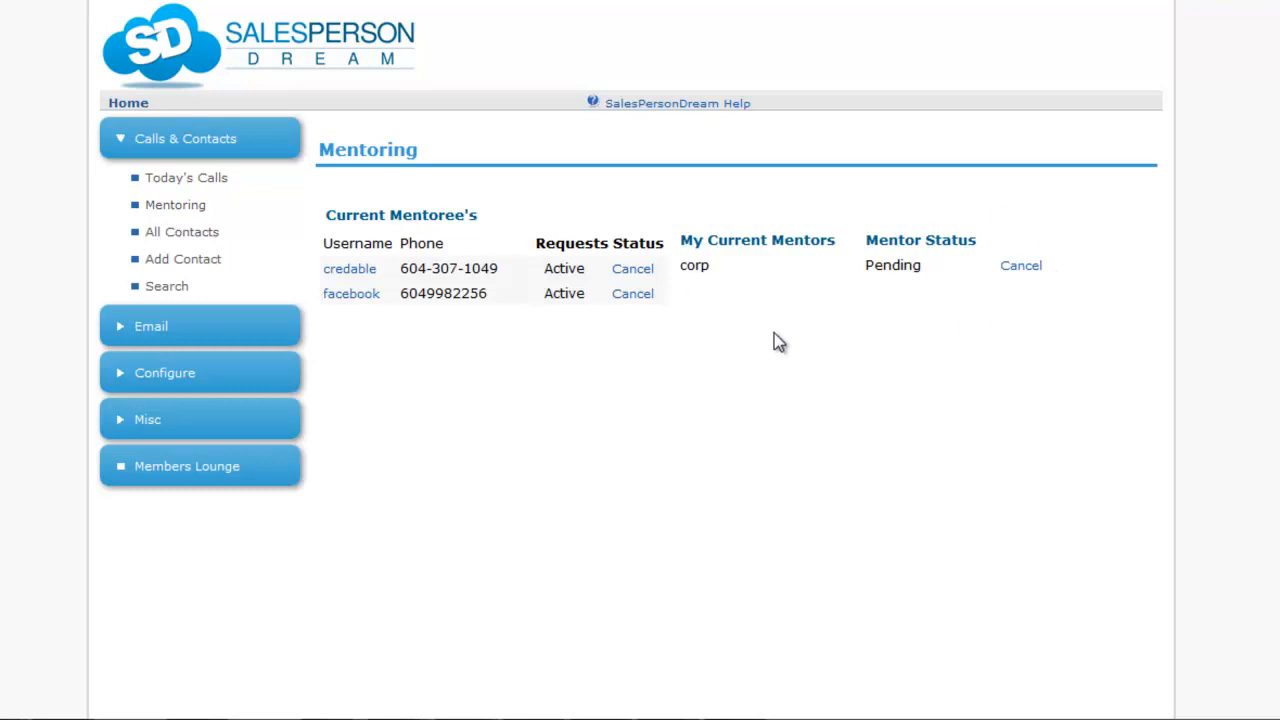
click(352, 295)
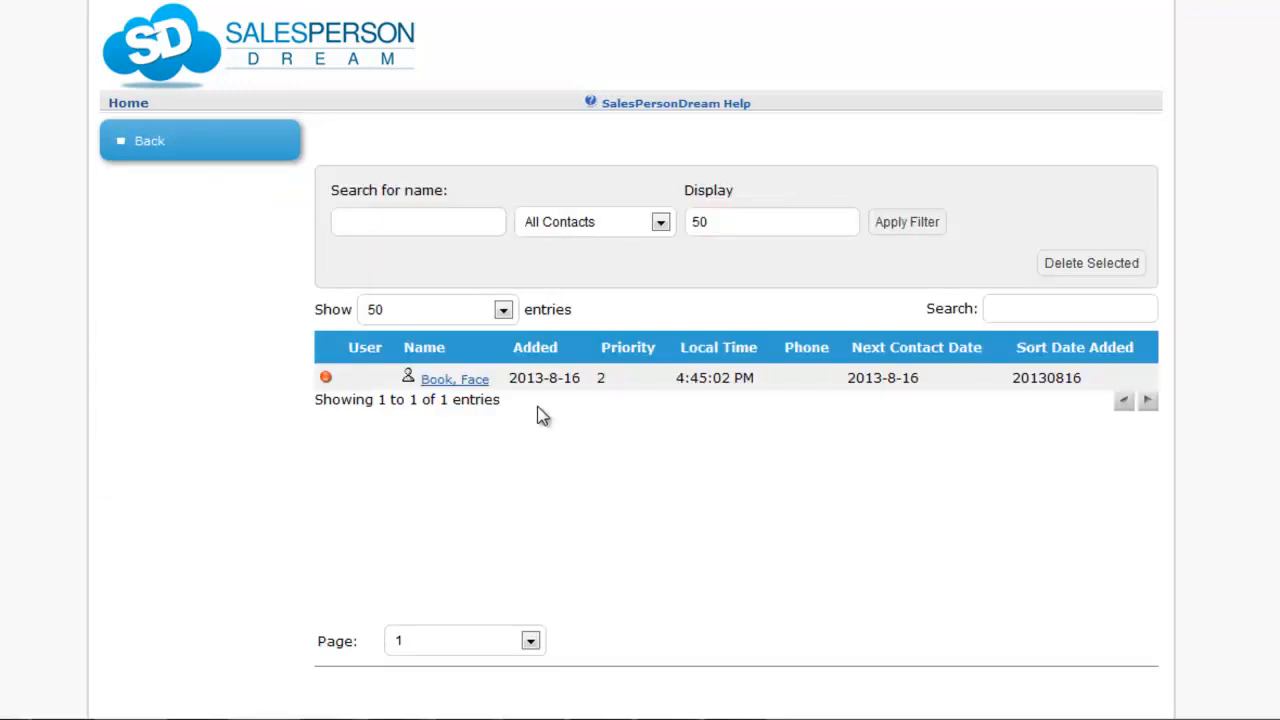
click(467, 382)
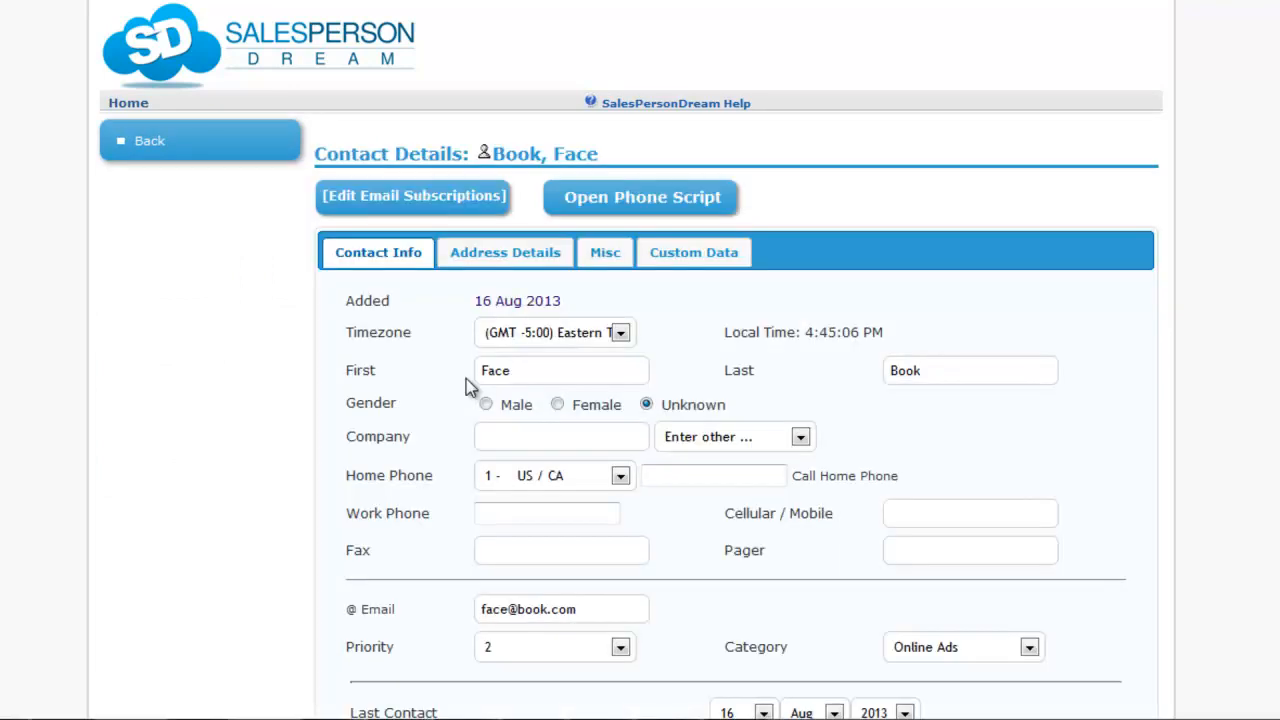
- Review the mentoree contact's main information, from the phone and email fields through the follow-up dates
scroll(466, 378, down, 2)
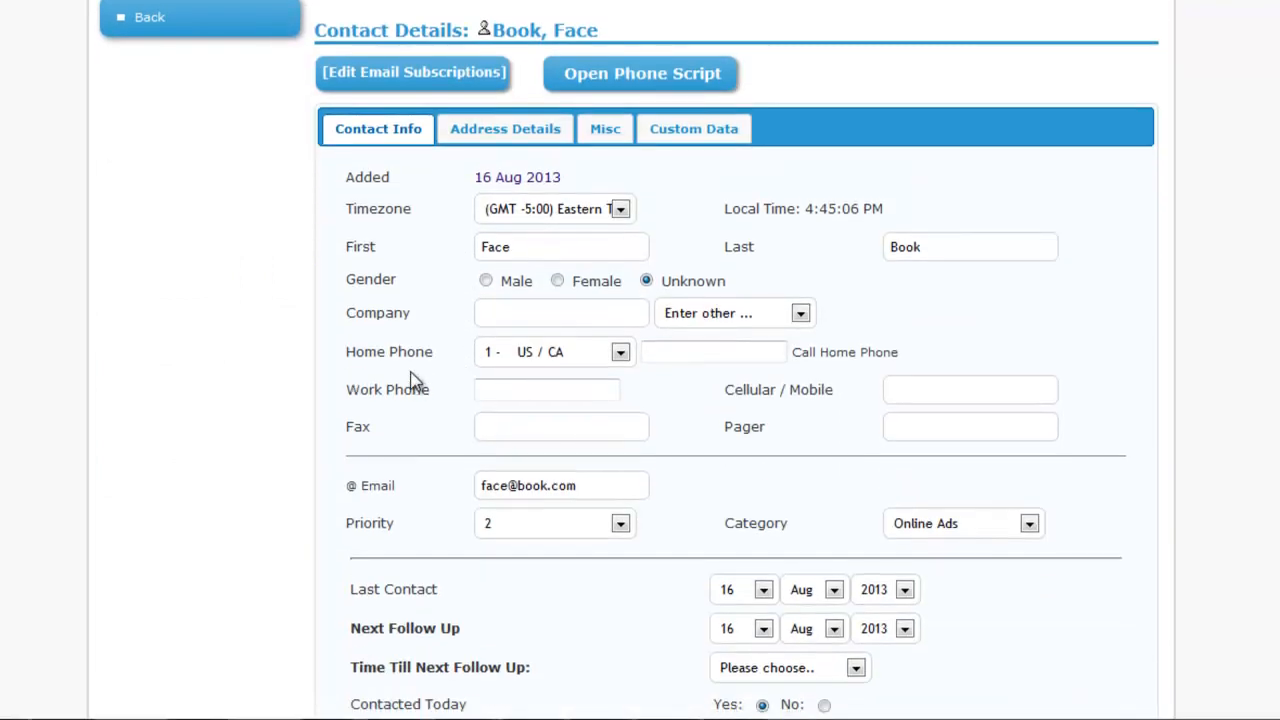
scroll(415, 382, down, 2)
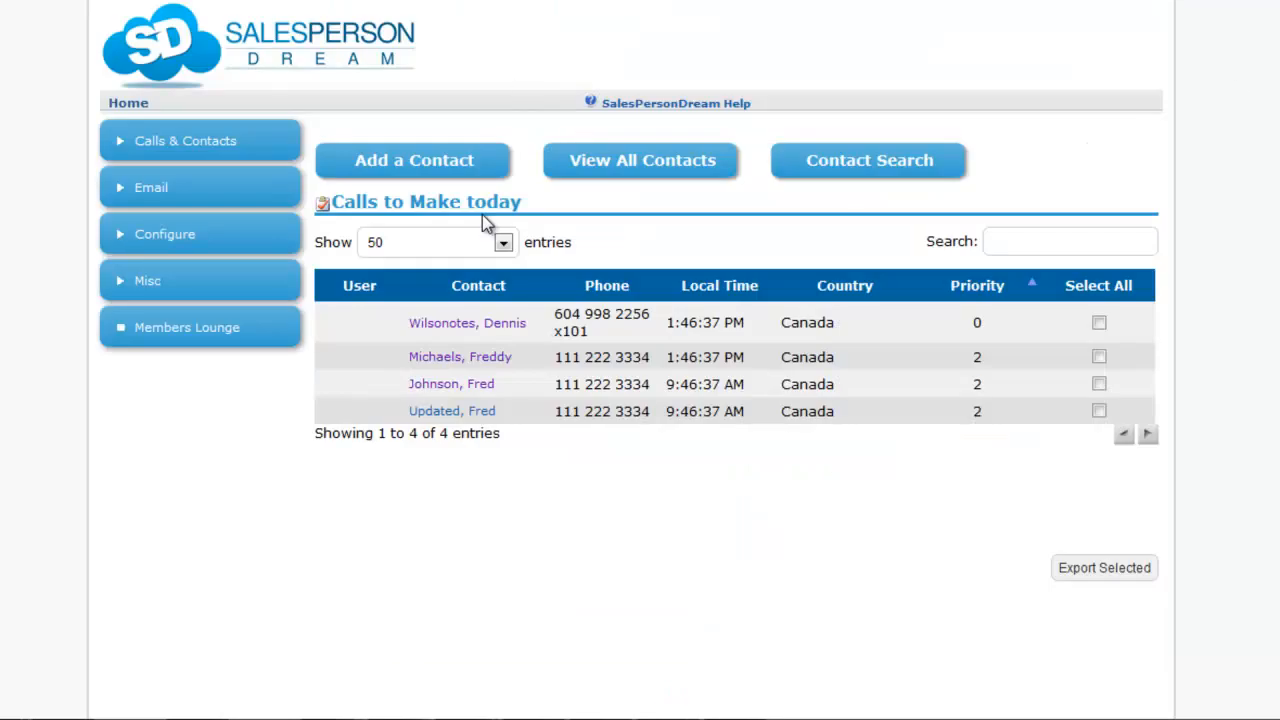
- Expand the Calls & Contacts, Email and Configure navigation groups, including Website Setup, to examine the features they offer
click(121, 149)
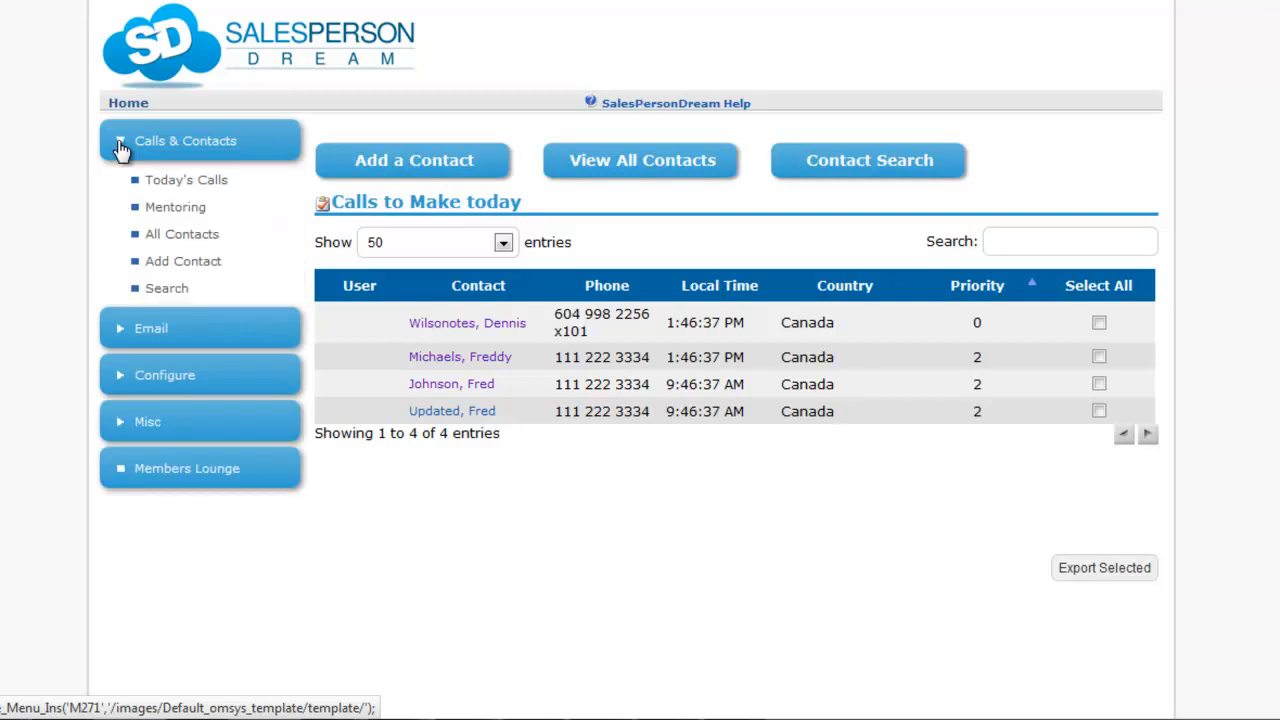
click(121, 335)
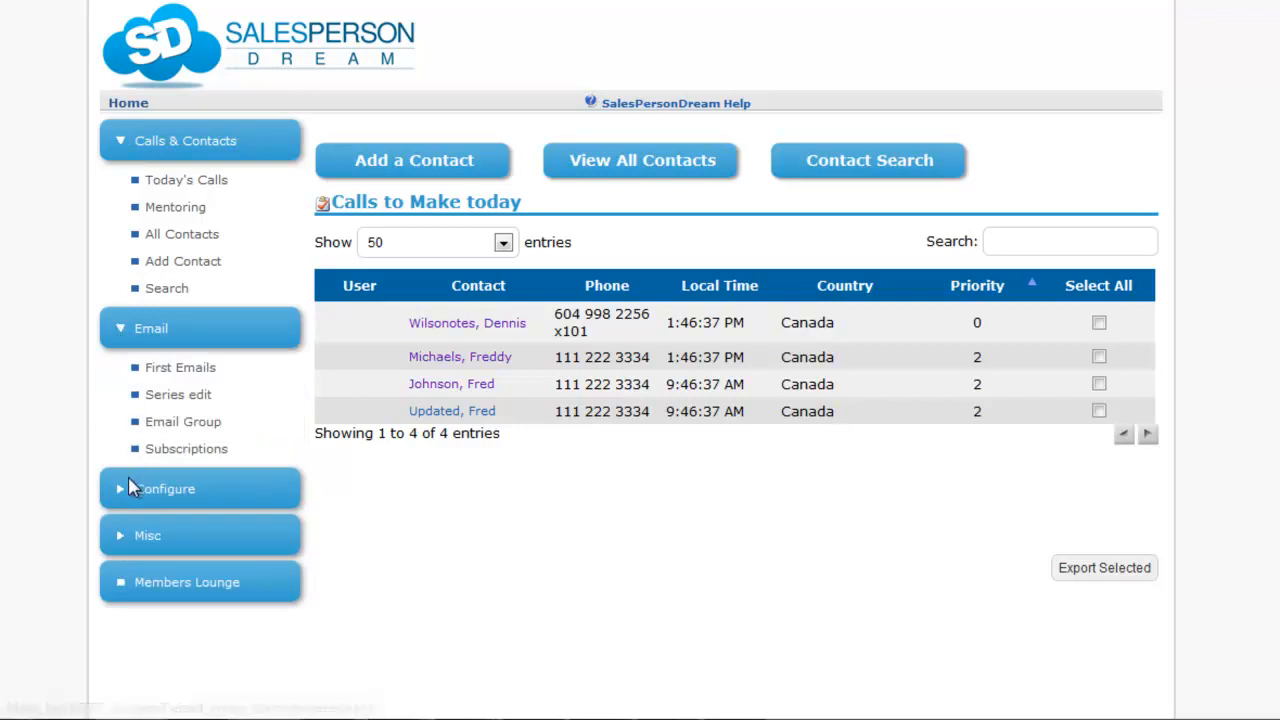
click(121, 500)
scroll(120, 505, down, 3)
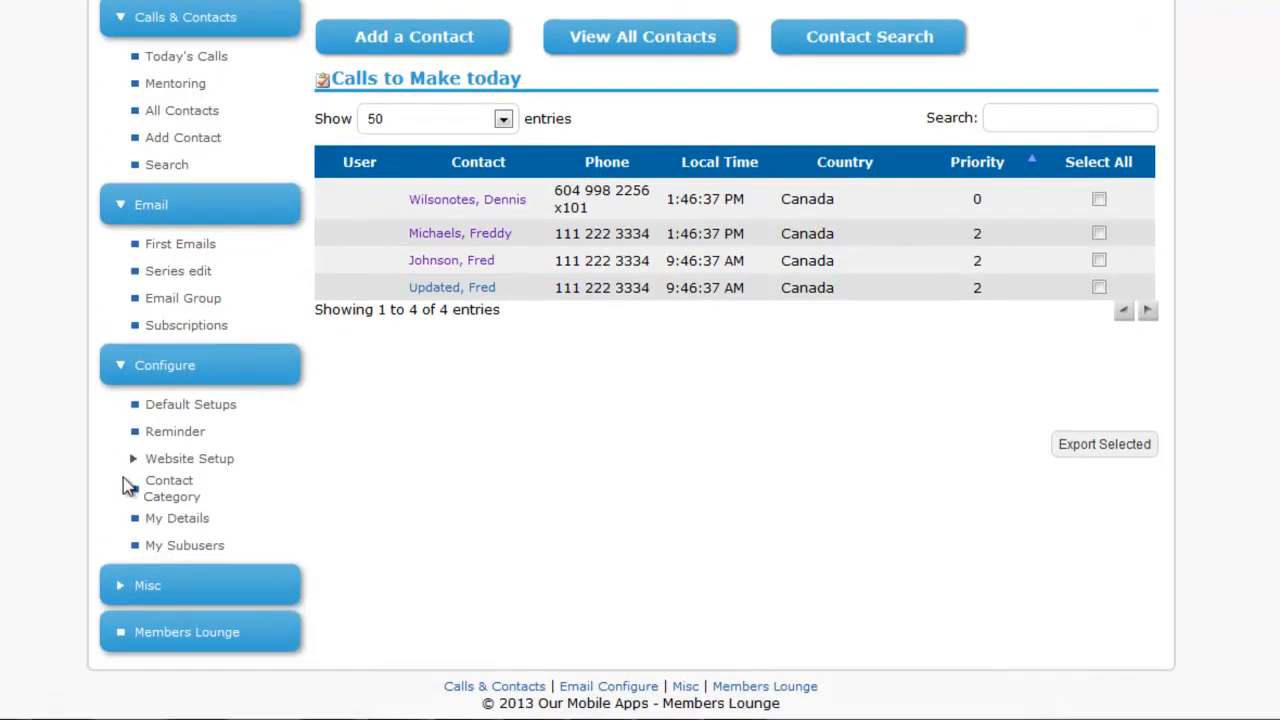
click(133, 462)
scroll(131, 466, down, 5)
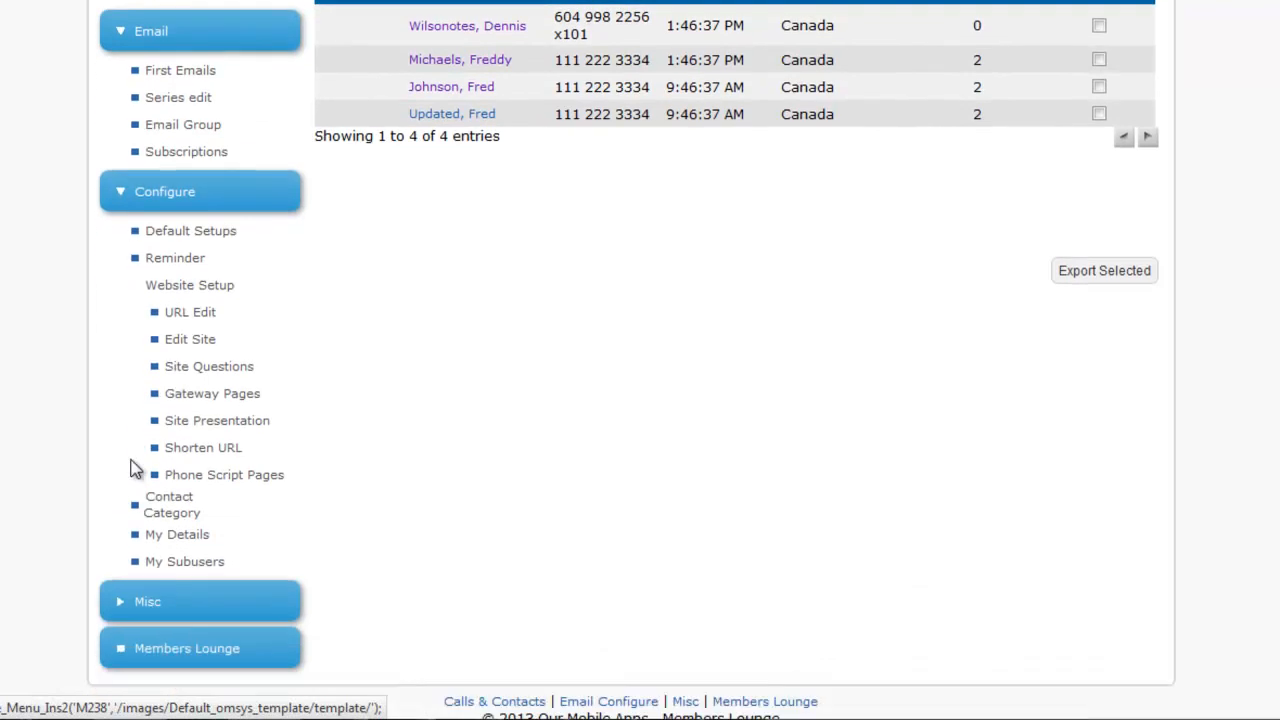
- Expand the Misc navigation group with its Traffic Generation and Statistics subgroups to examine the available tools
click(121, 558)
scroll(122, 563, down, 3)
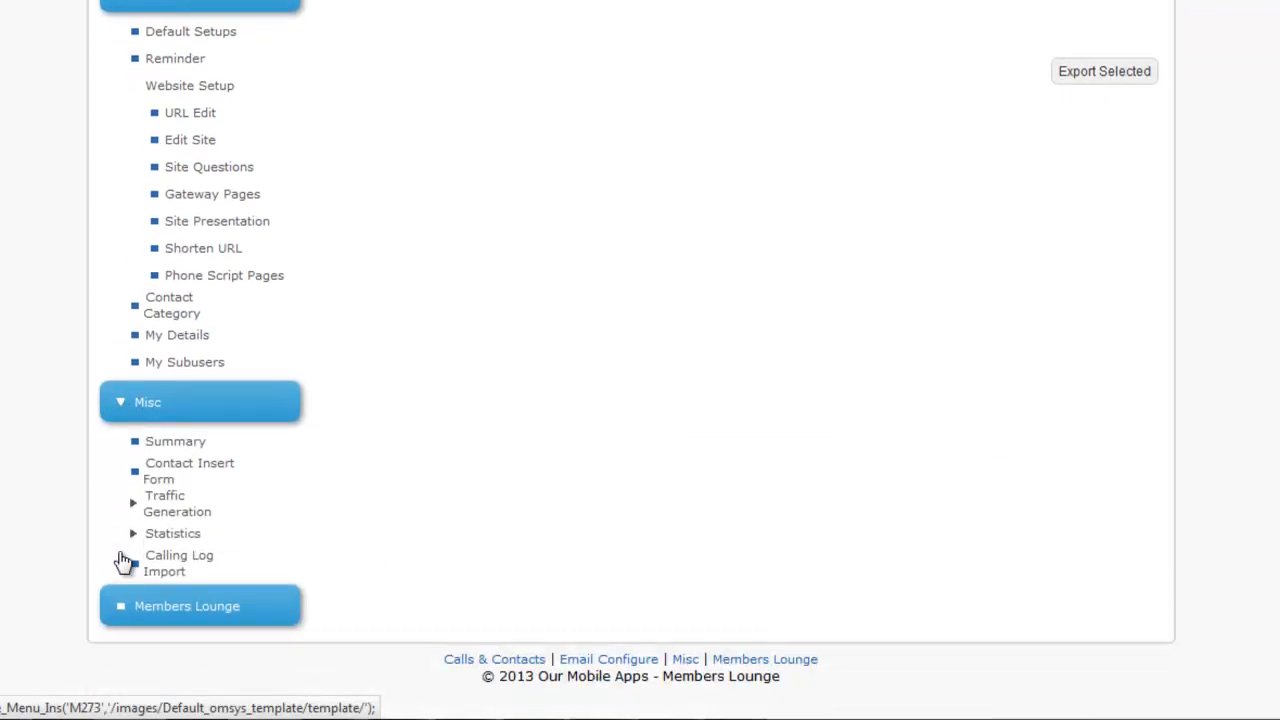
click(132, 507)
scroll(126, 520, down, 1)
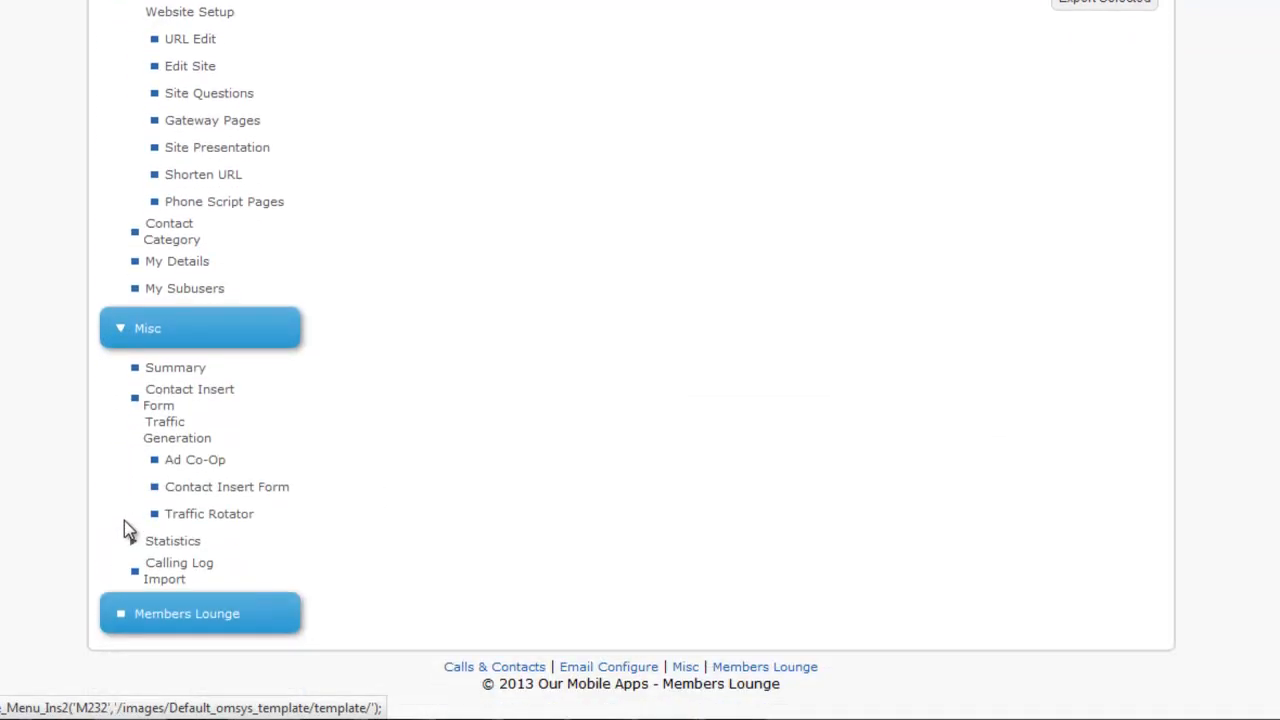
click(132, 535)
scroll(140, 532, down, 1)
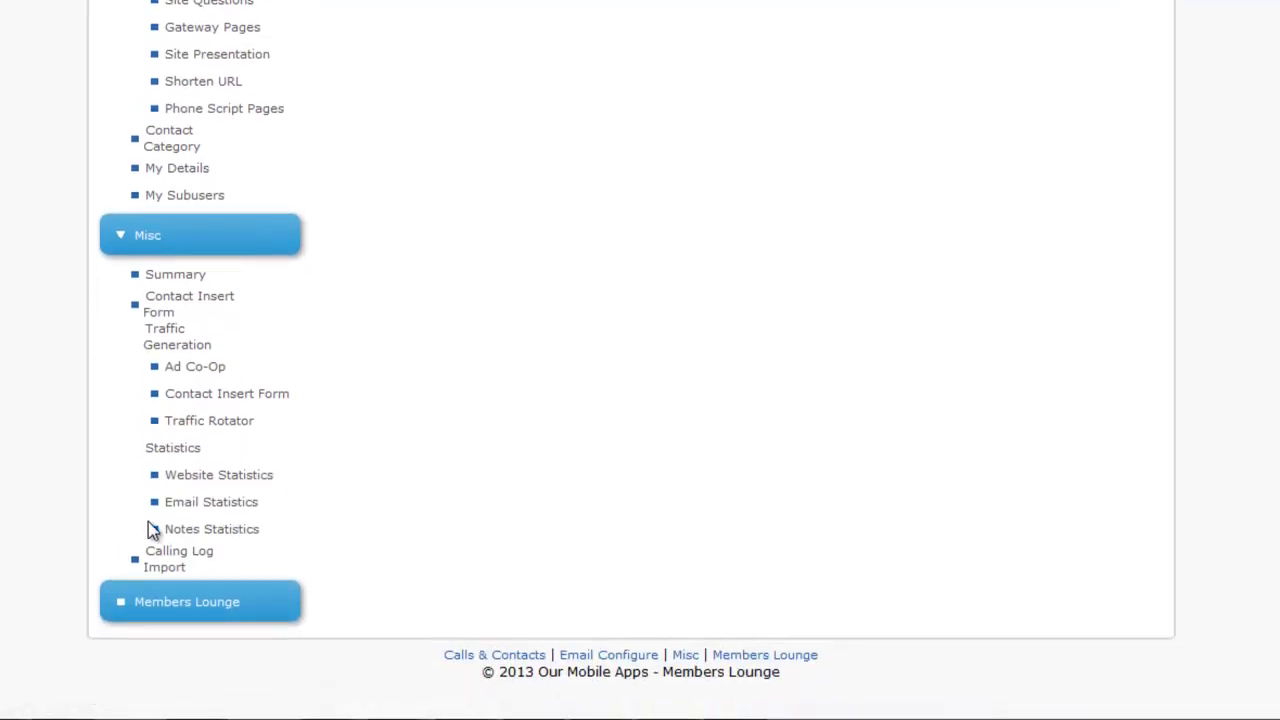
scroll(148, 528, up, 7)
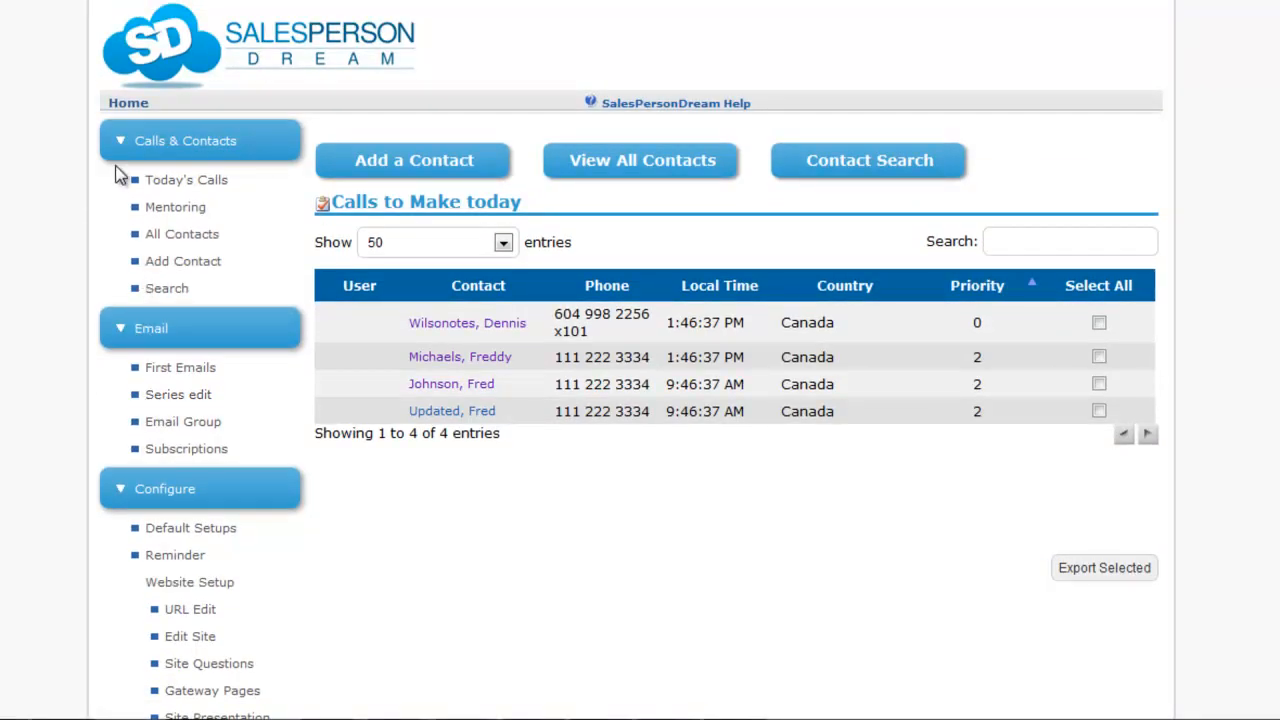
- Open the email series editor and review the Quick Send email "SalesPersonDream for Small Business", including its body text
click(120, 141)
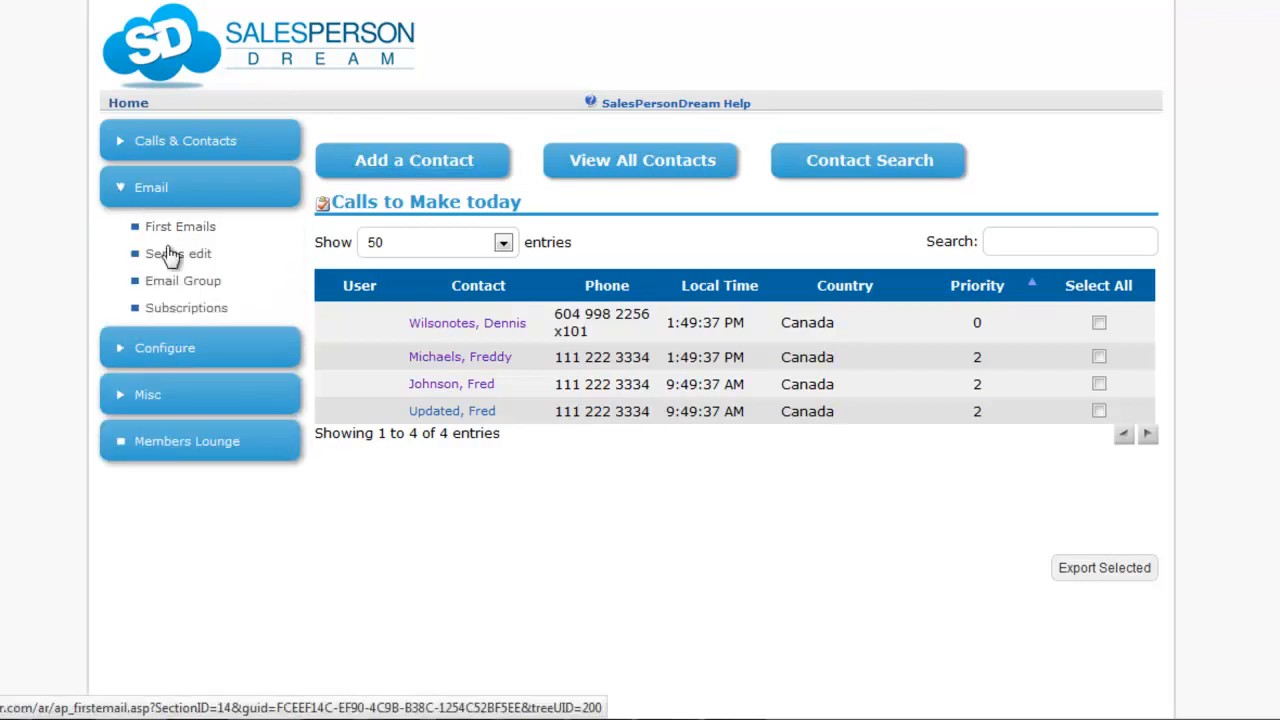
click(178, 256)
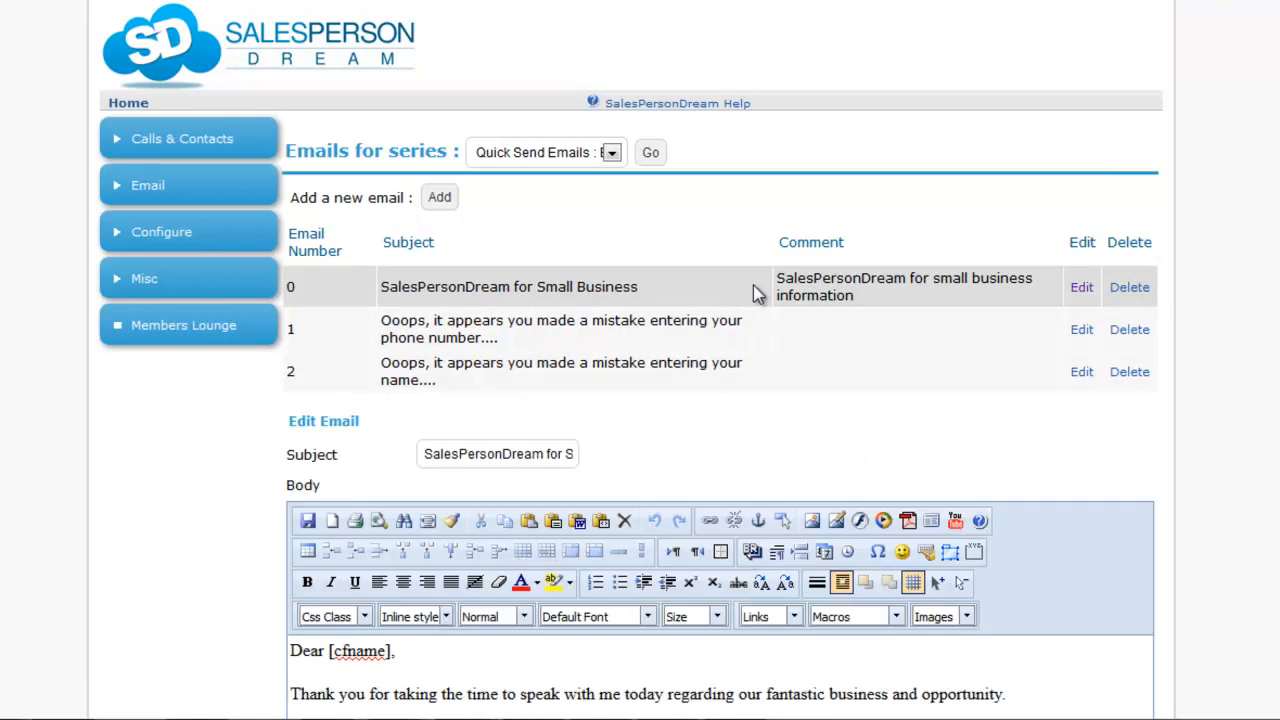
scroll(670, 378, down, 3)
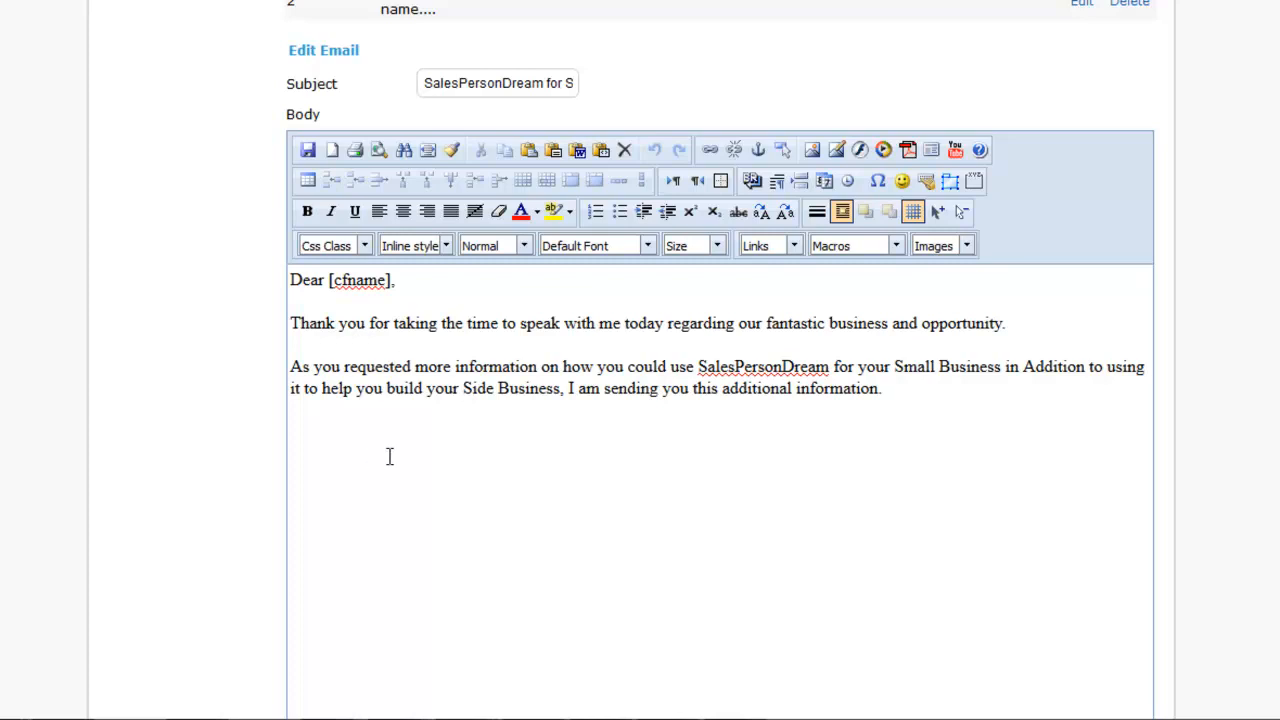
scroll(460, 455, up, 3)
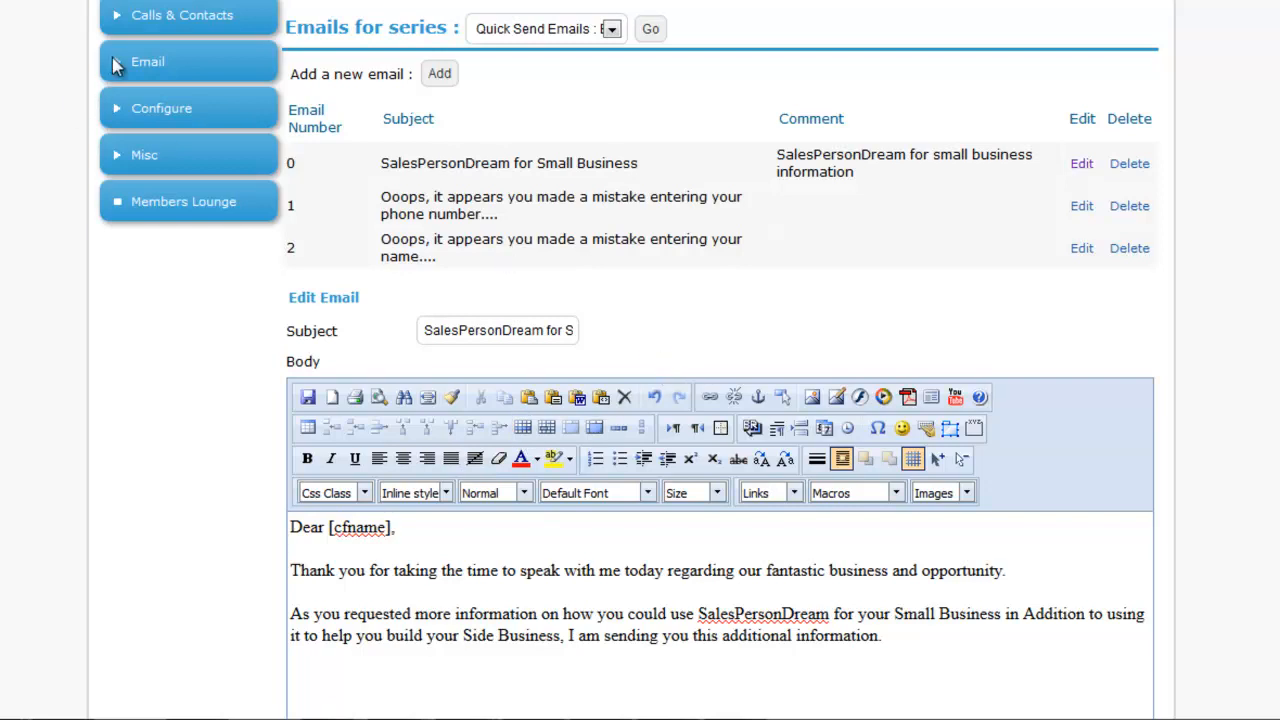
- Open the English Follow up Series and read the body of email 110, "Thanks for going through my [pwebsite] system!"
click(113, 62)
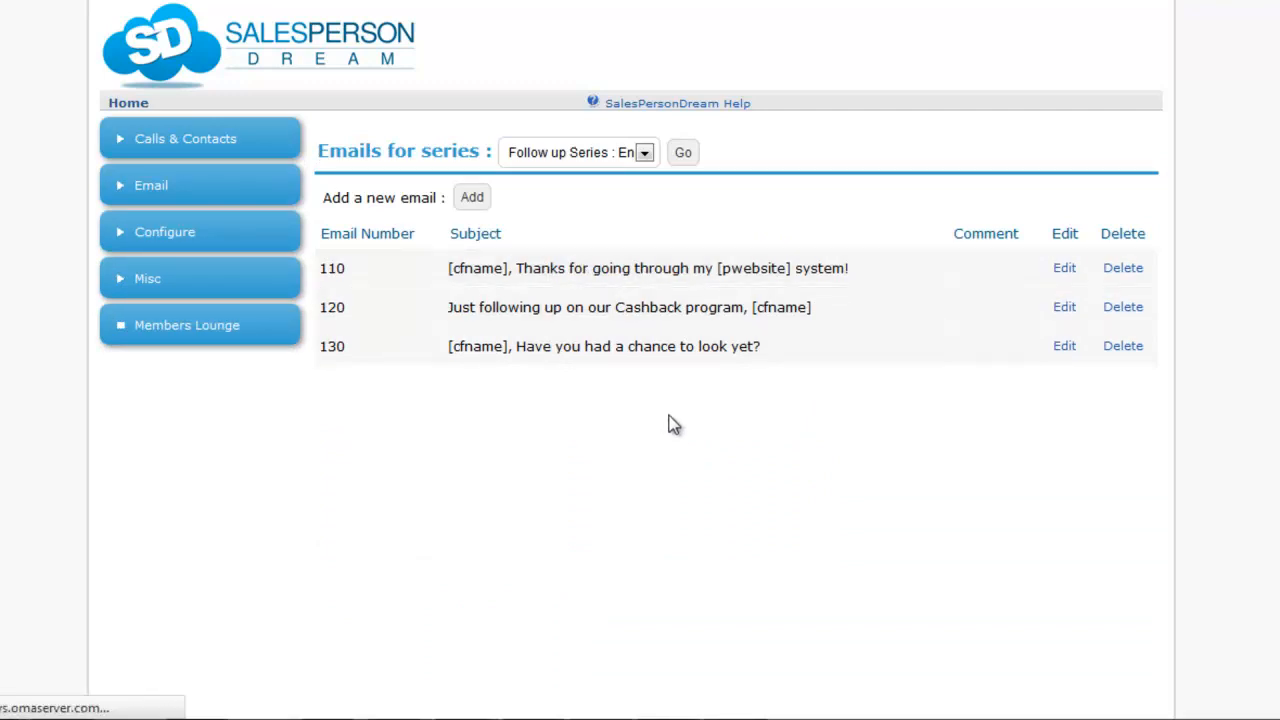
scroll(643, 366, down, 3)
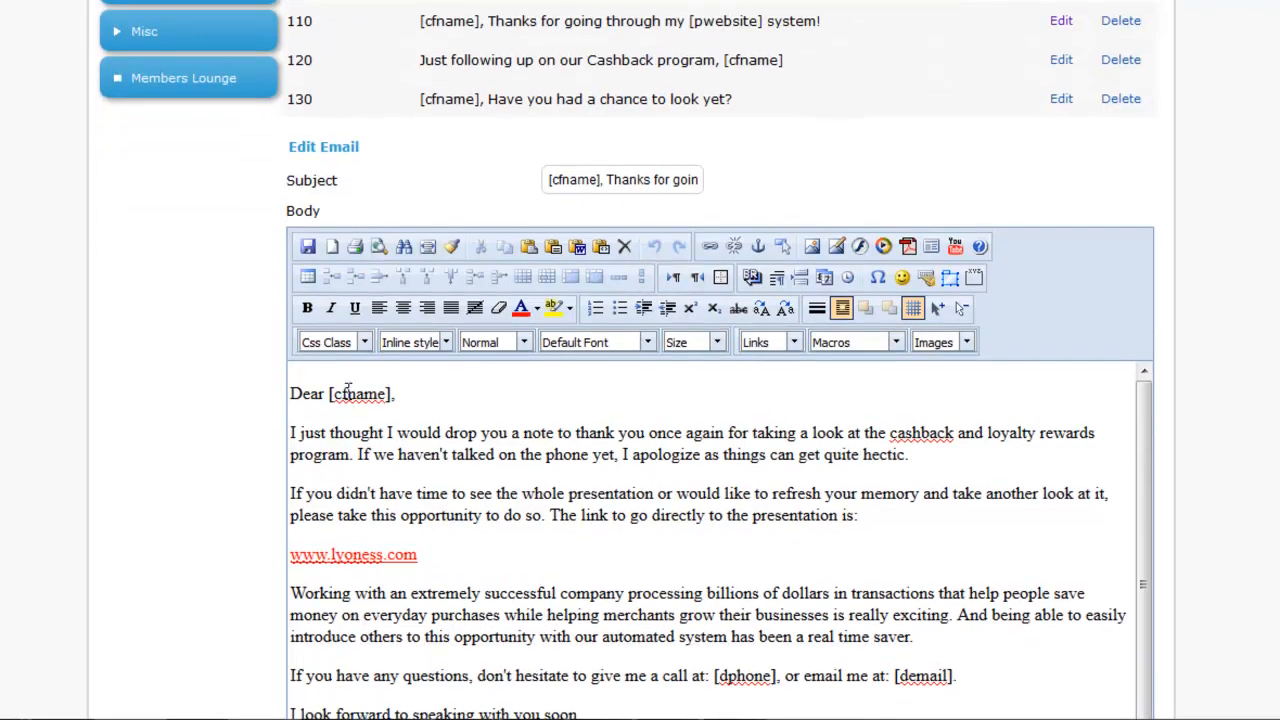
scroll(465, 423, down, 1)
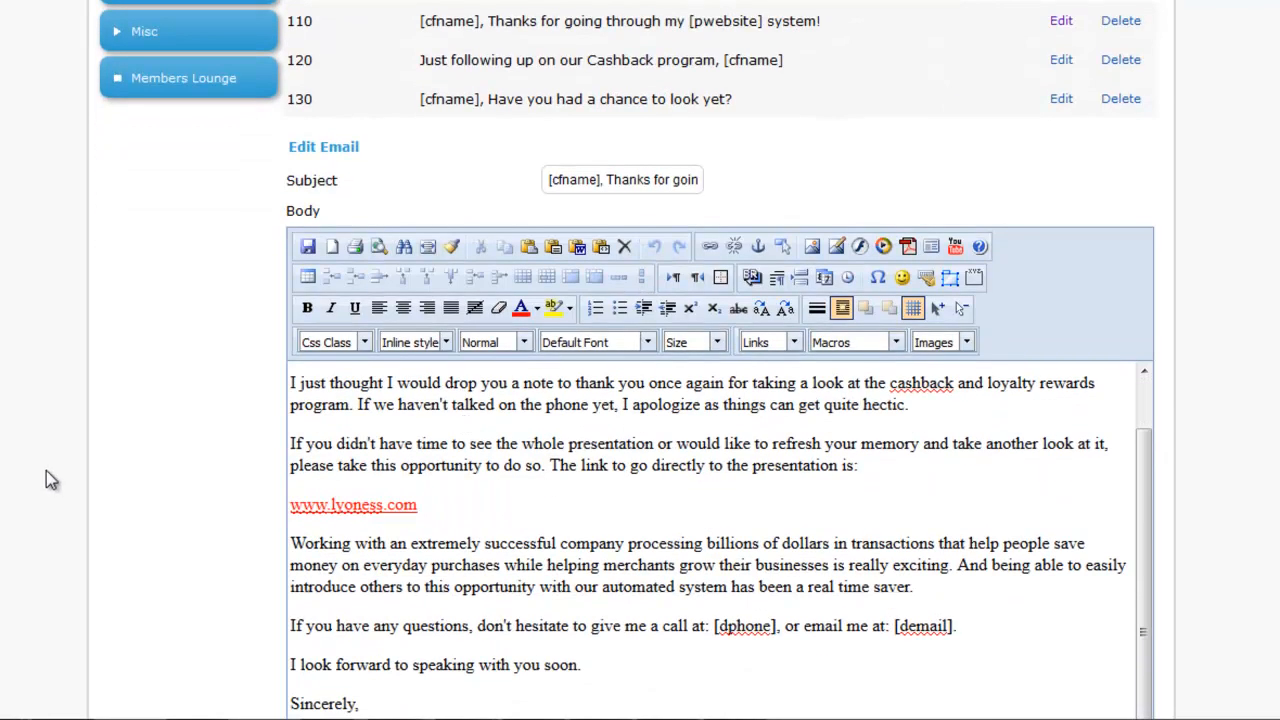
scroll(148, 463, down, 5)
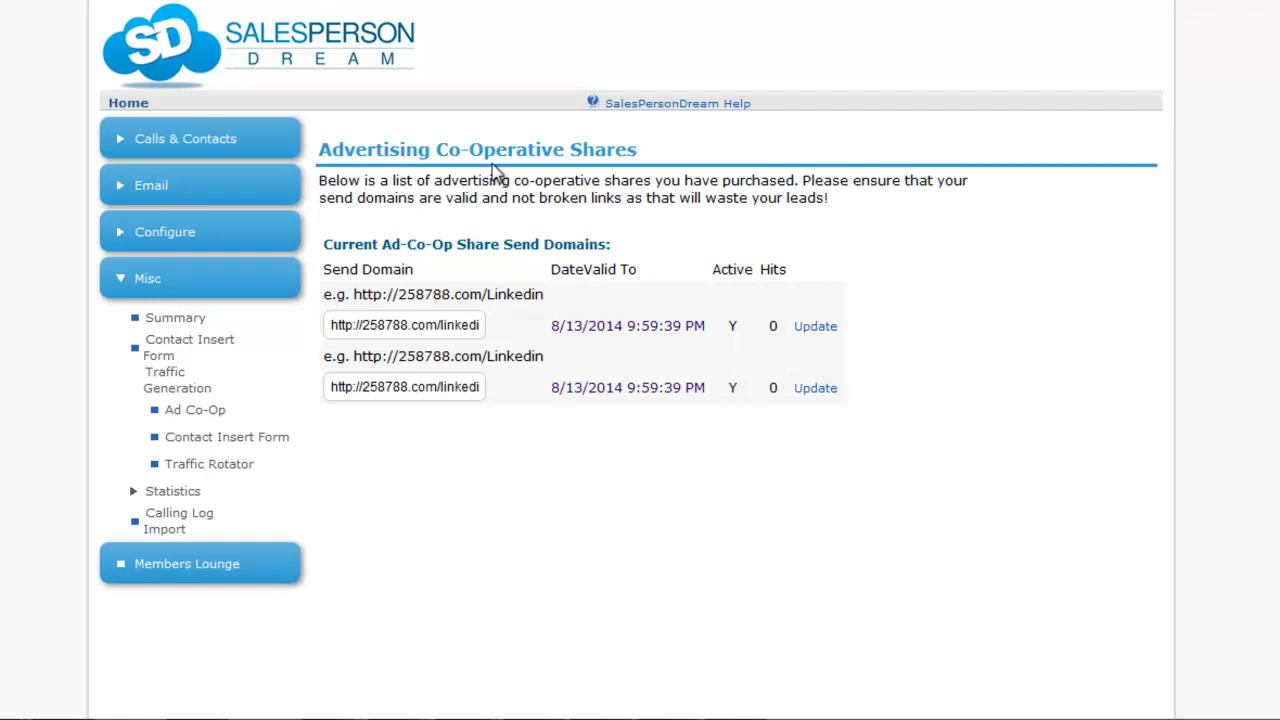
- Open the site editing page from the website setup options
click(122, 238)
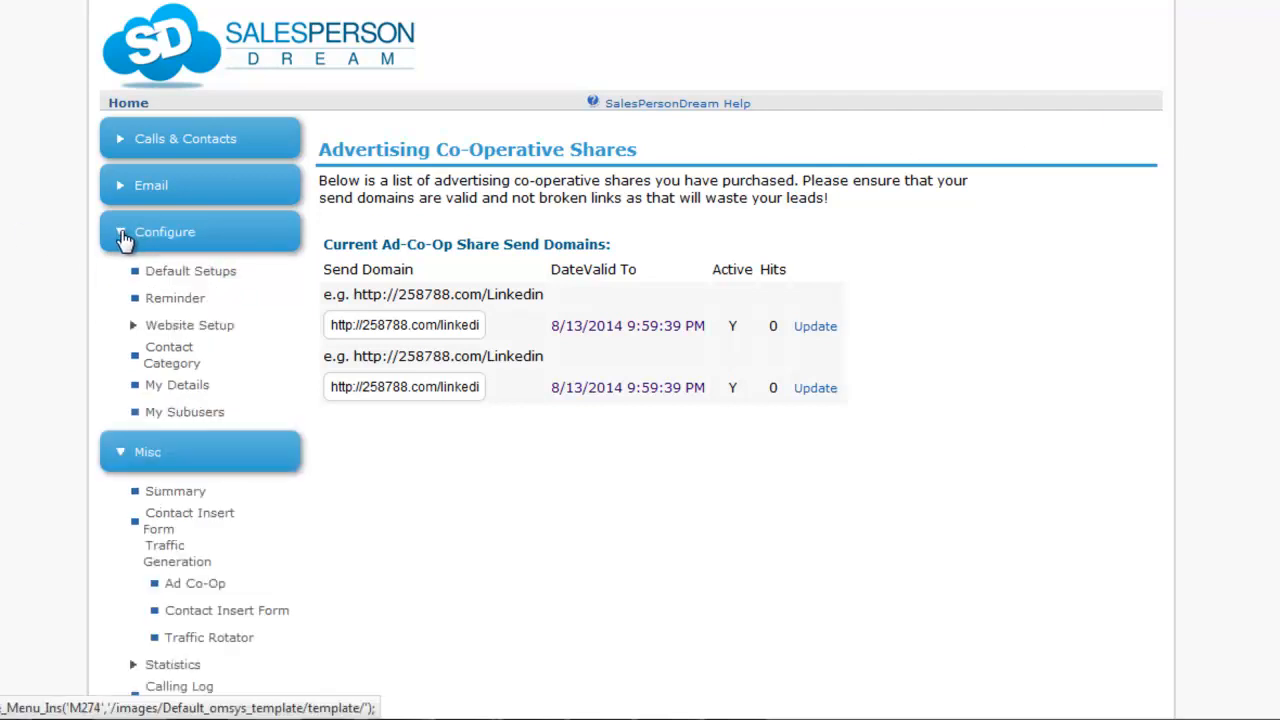
click(133, 326)
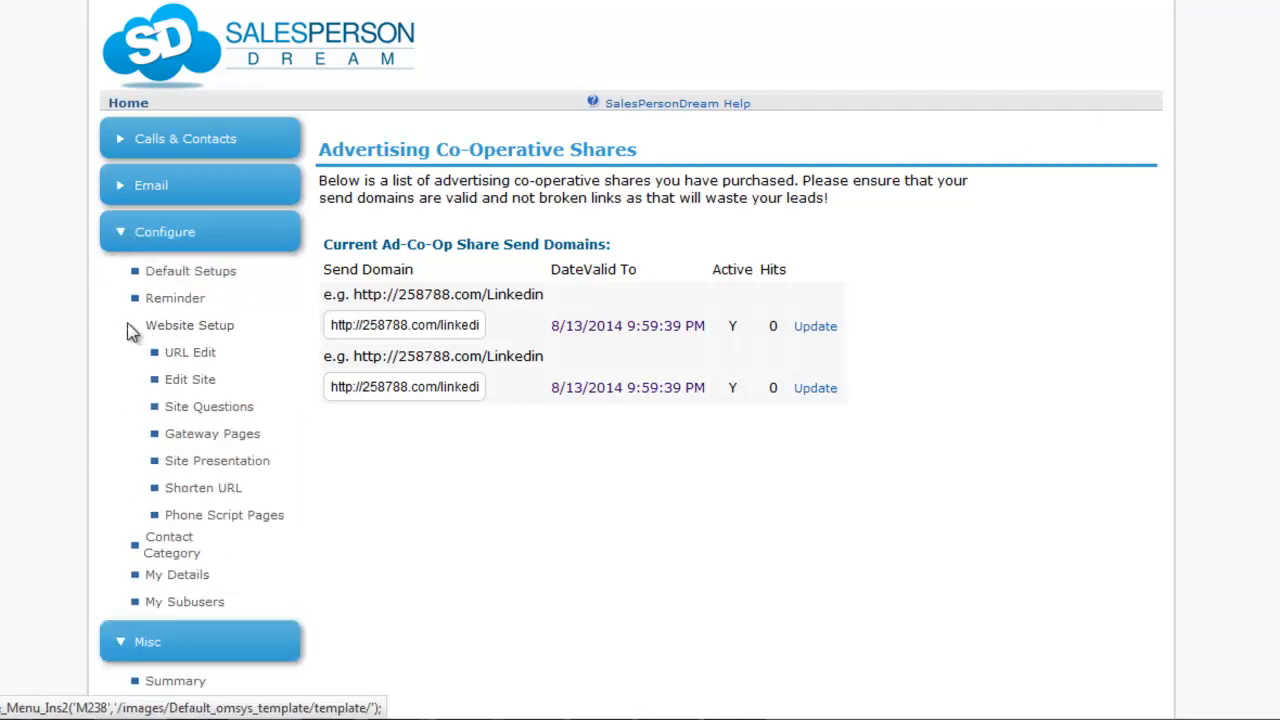
click(200, 385)
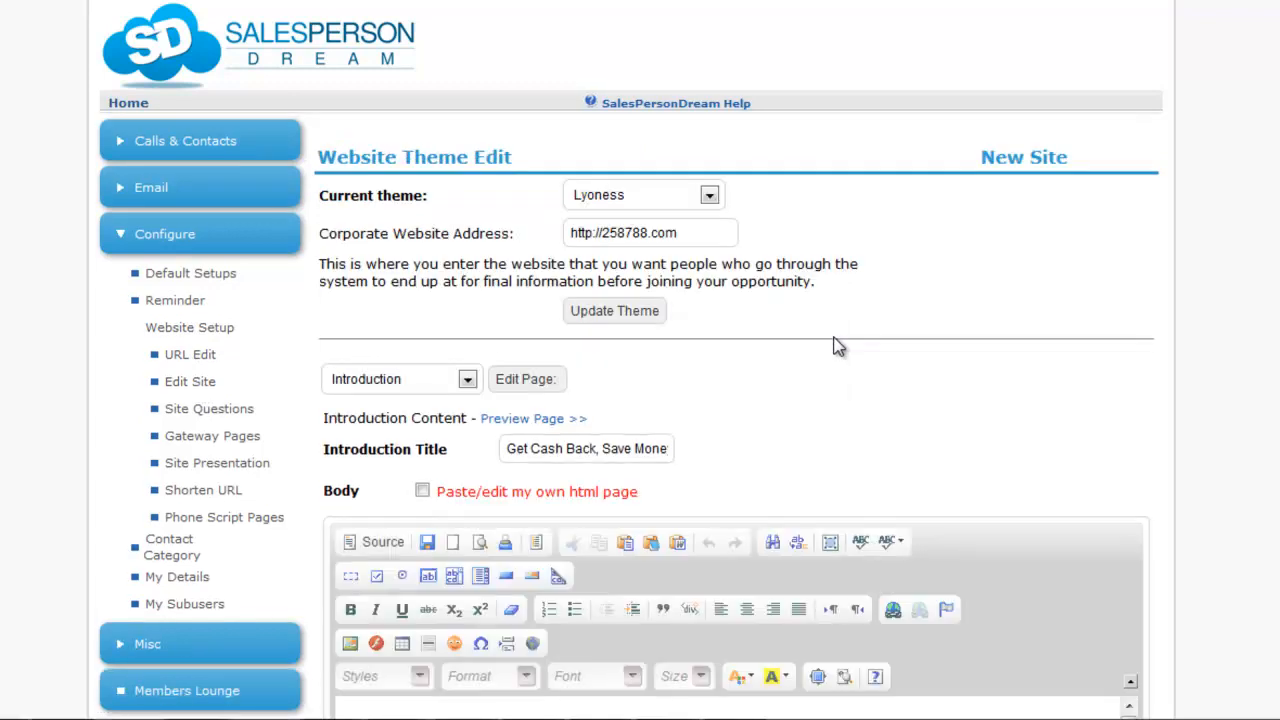
- Read through the body content of the Lyoness theme's Introduction page in the website editor
scroll(830, 335, down, 5)
scroll(822, 323, up, 1)
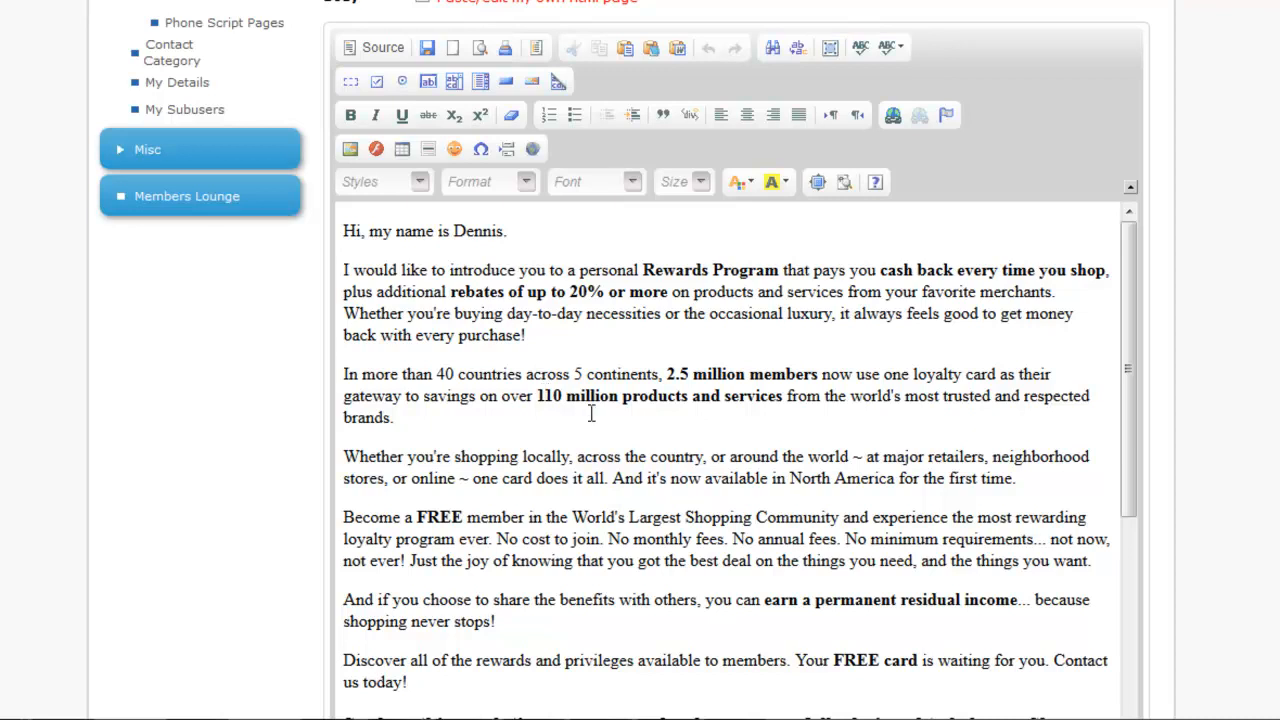
scroll(591, 413, down, 3)
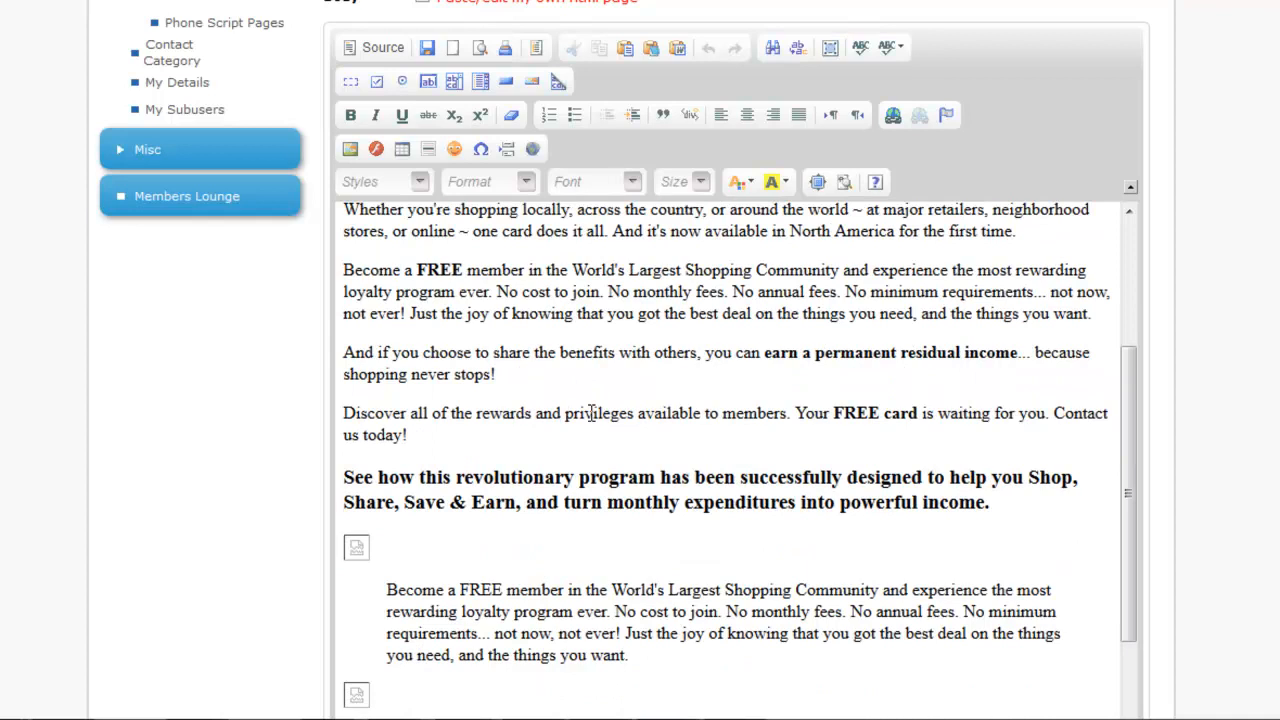
scroll(632, 389, up, 2)
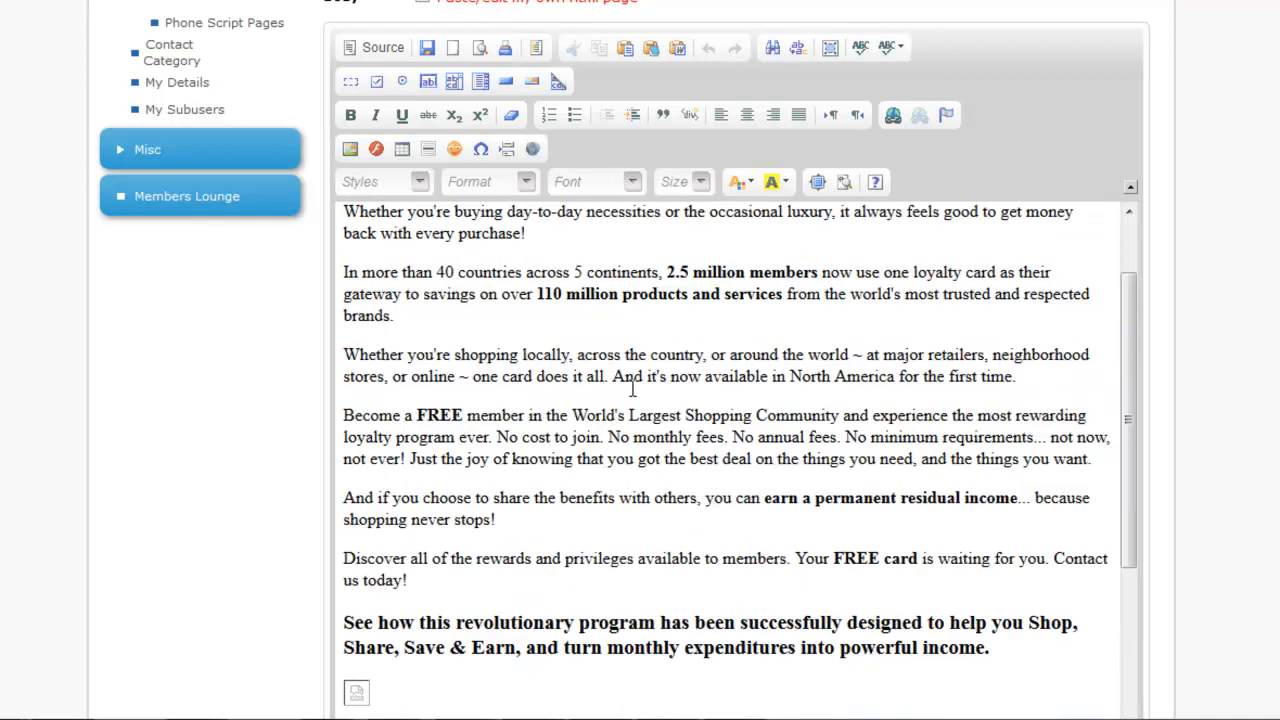
scroll(632, 389, up, 2)
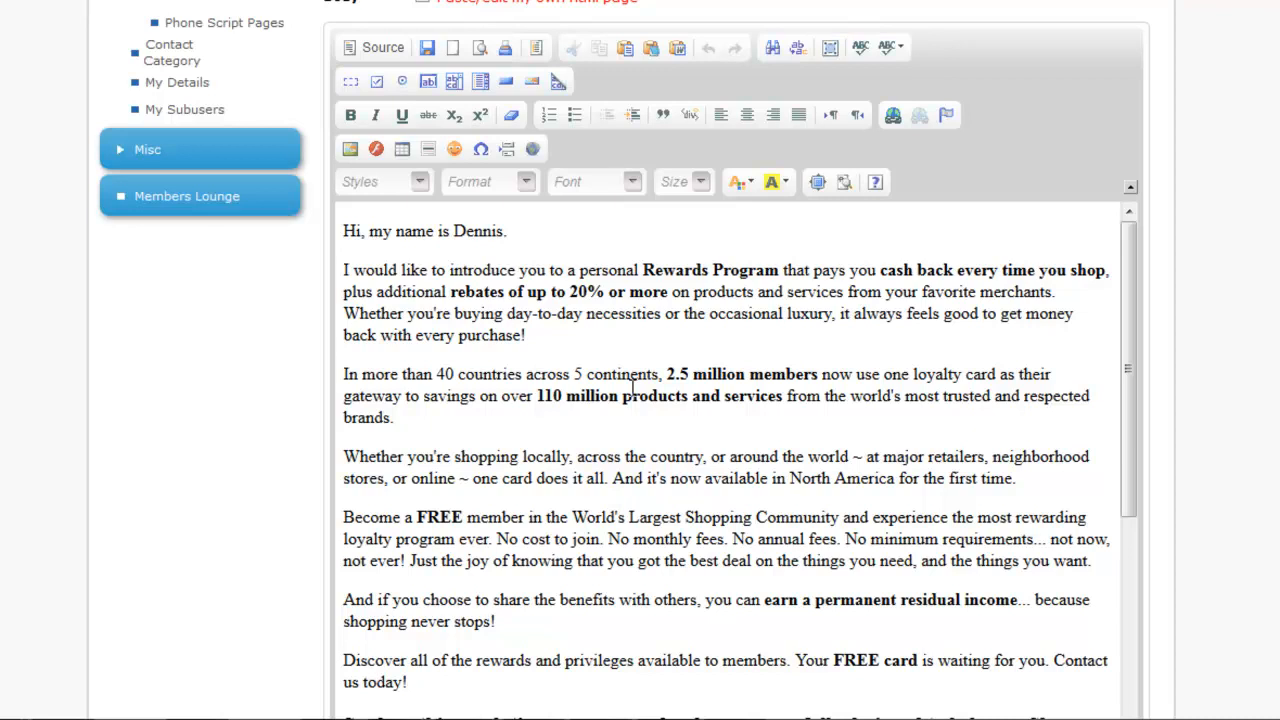
scroll(632, 385, up, 5)
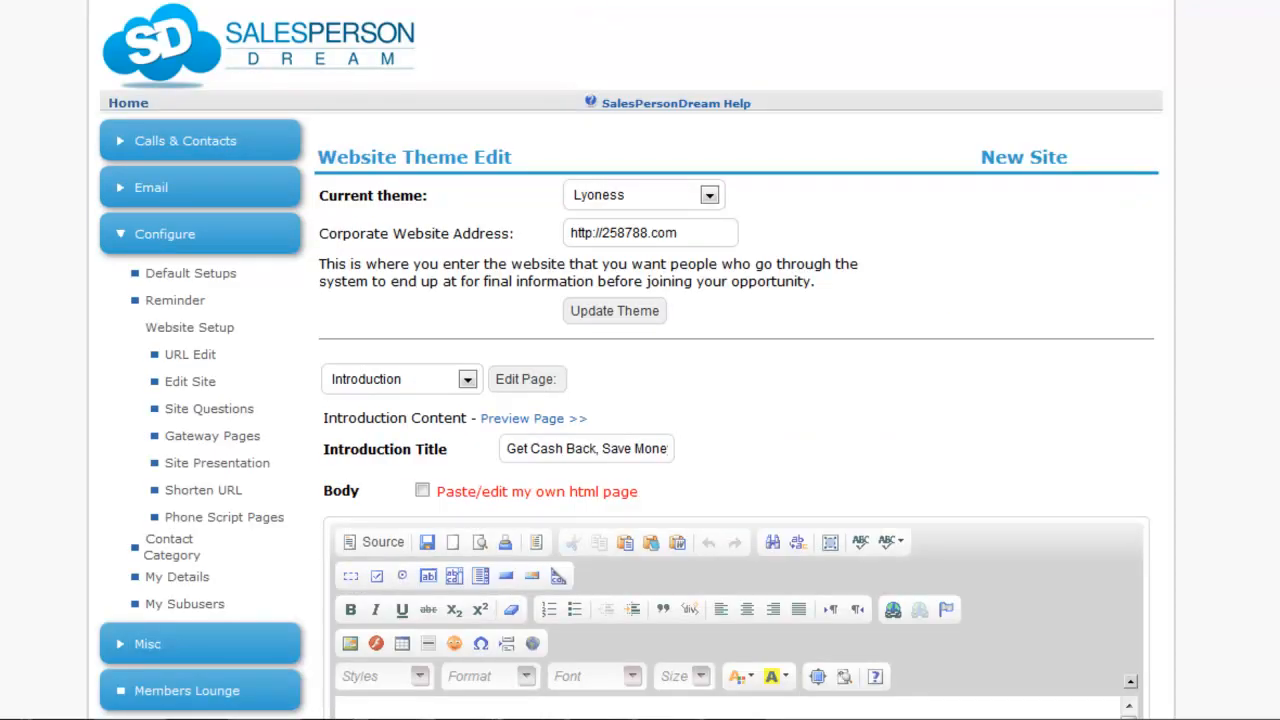